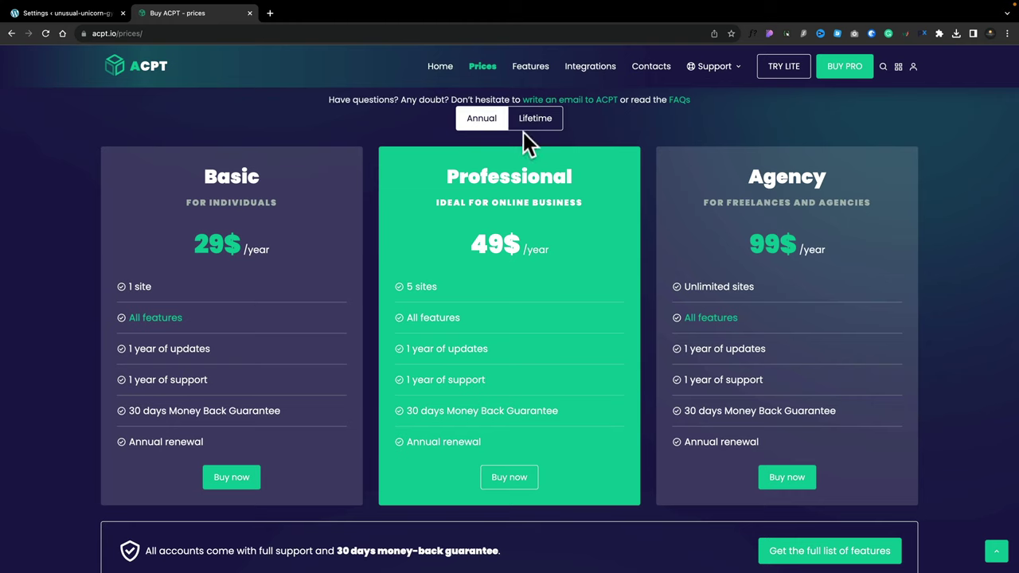
Show the lifetime pricing of the ACPT plans
{"action": "left_click", "coordinate": [528, 126]}
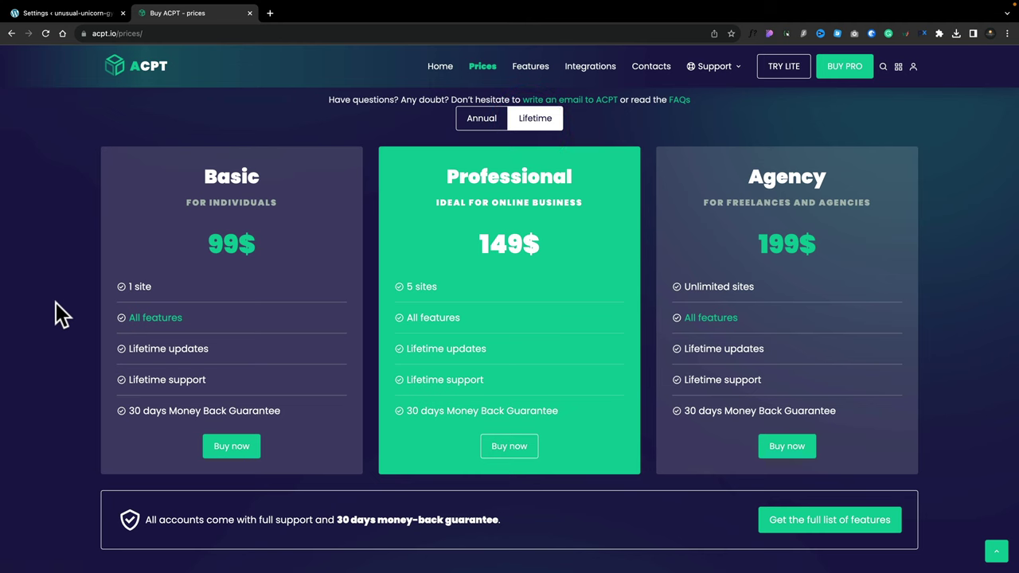
{"action": "scroll", "coordinate": [62, 315], "scroll_direction": "up", "scroll_amount": 1}
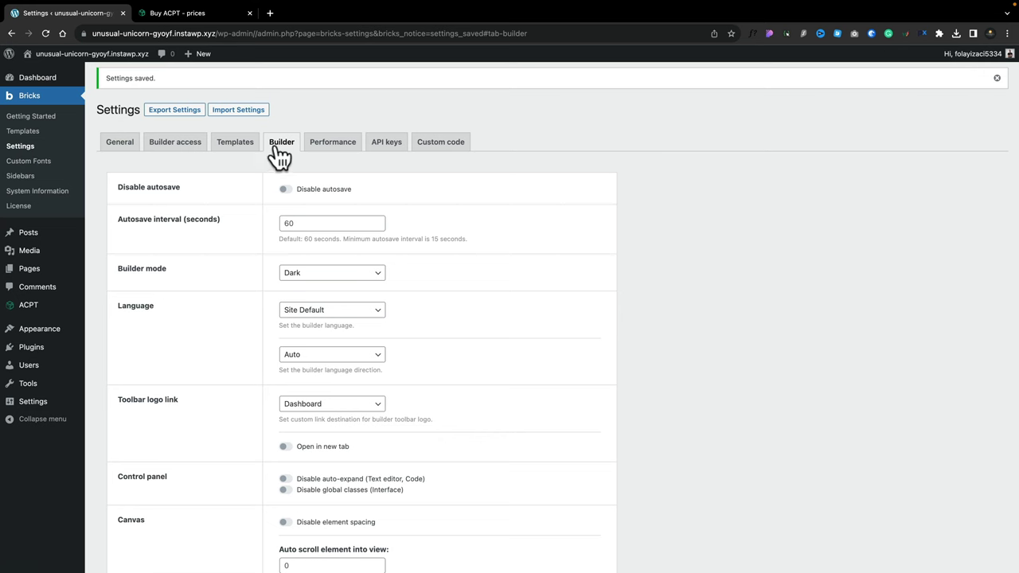
Enable the dynamic data dropdown options to show the key, hide the label and expand the panel, and save the Bricks builder settings
{"action": "scroll", "coordinate": [567, 285], "scroll_direction": "down", "scroll_amount": 8}
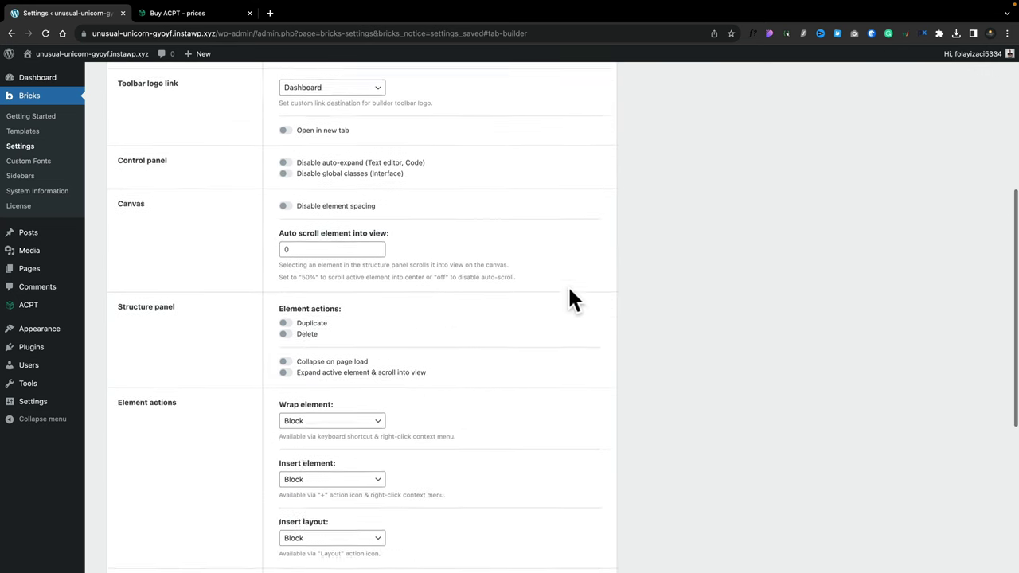
{"action": "scroll", "coordinate": [568, 285], "scroll_direction": "down", "scroll_amount": 4}
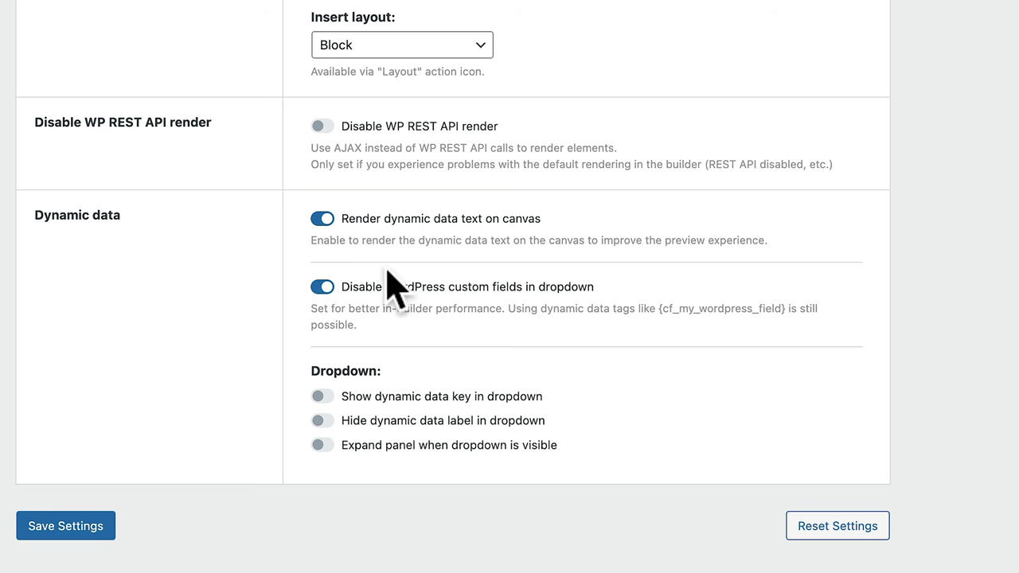
{"action": "left_click", "coordinate": [321, 395]}
{"action": "left_click", "coordinate": [322, 421]}
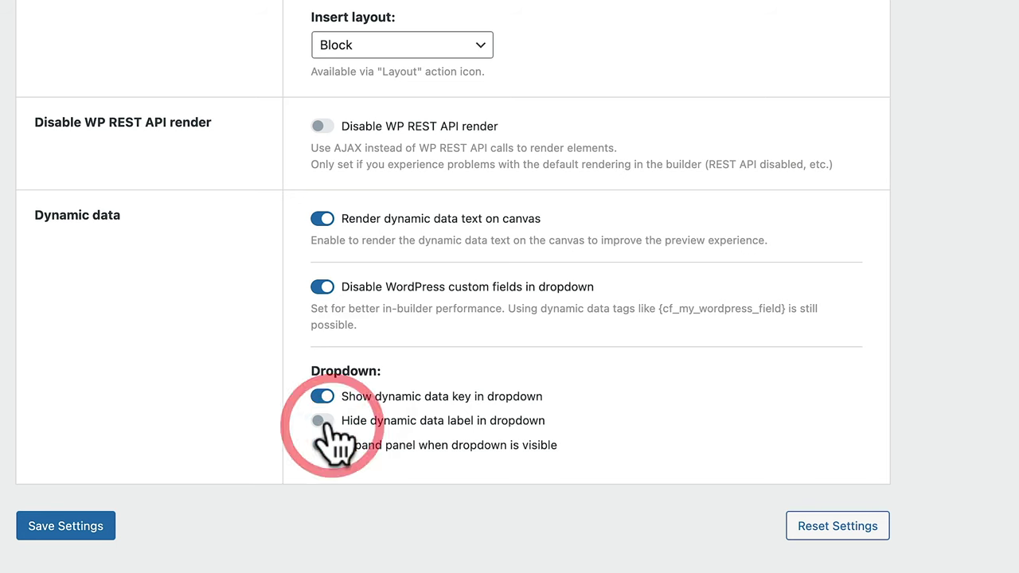
{"action": "left_click", "coordinate": [322, 445]}
{"action": "left_click", "coordinate": [68, 527]}
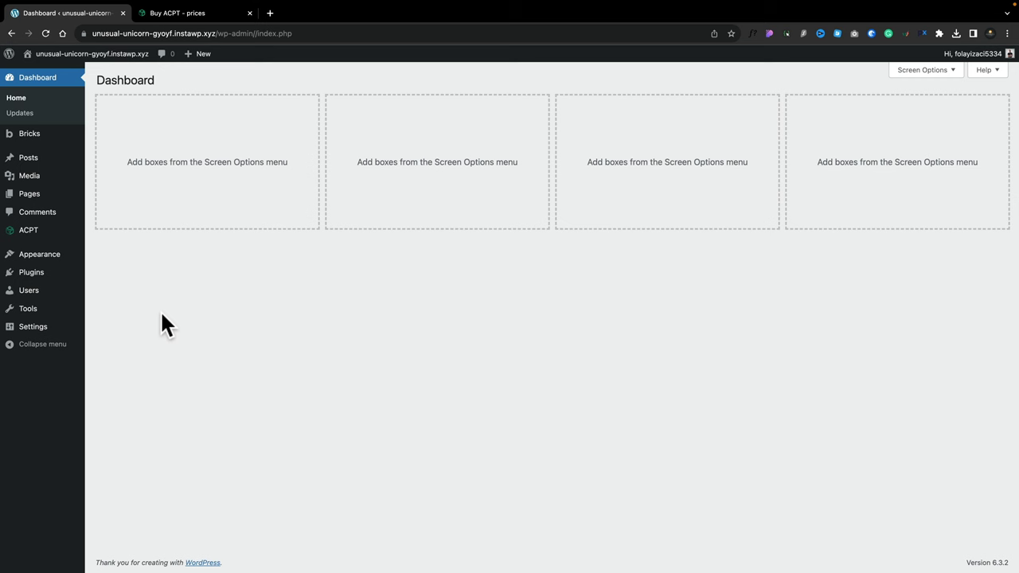
Start a new ACPT custom post type named properties, with singular label Property and plural label Properties
{"action": "mouse_move", "coordinate": [41, 231]}
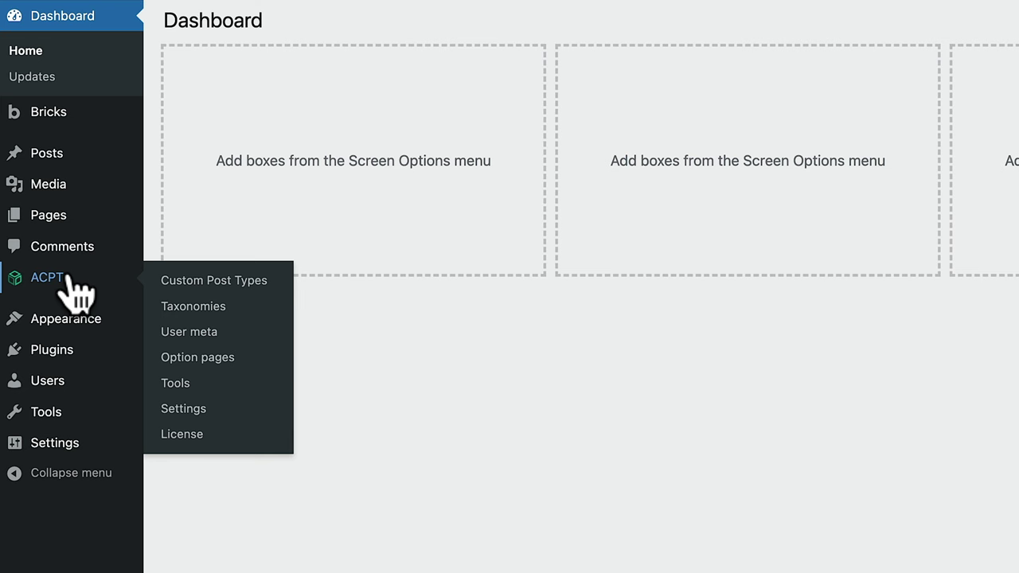
{"action": "left_click", "coordinate": [243, 282]}
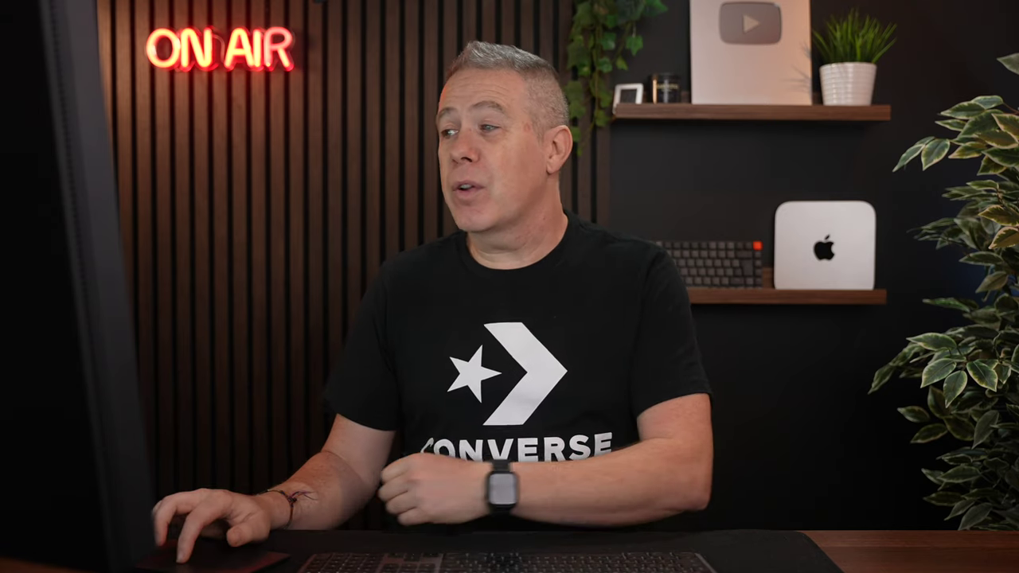
{"action": "scroll", "coordinate": [908, 313], "scroll_direction": "down", "scroll_amount": 2}
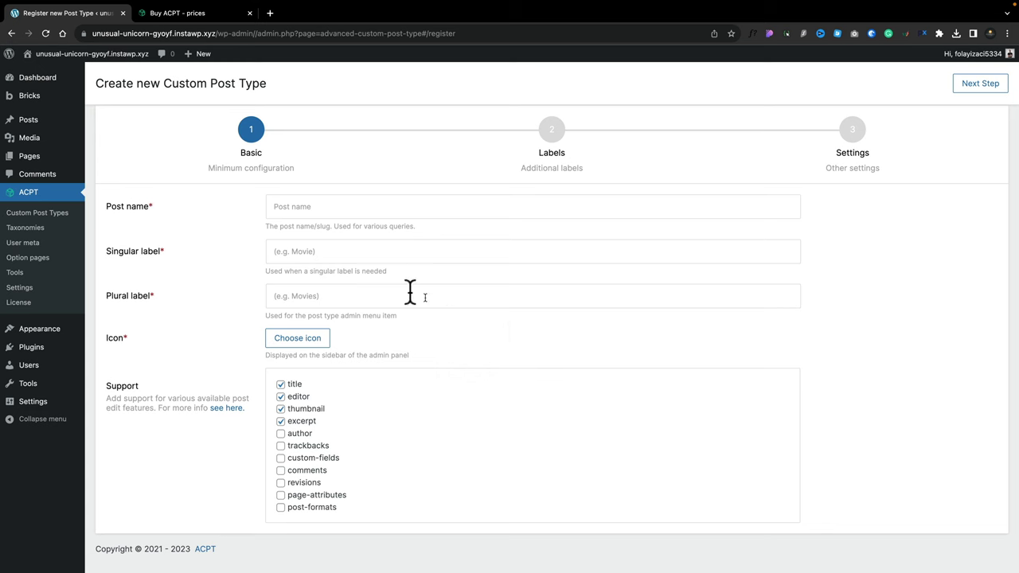
{"action": "left_click", "coordinate": [311, 206]}
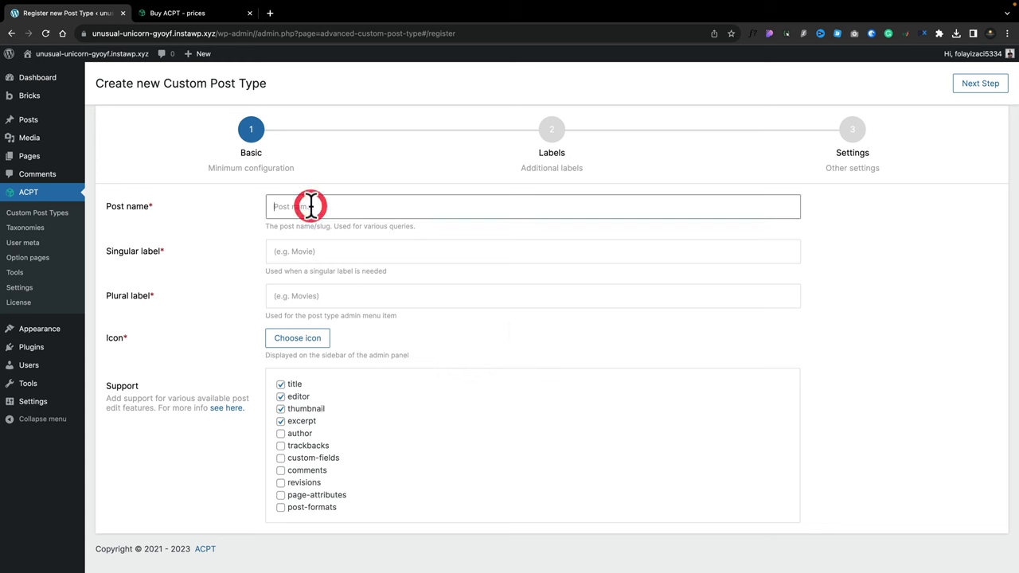
{"action": "left_click", "coordinate": [304, 250]}
{"action": "type", "text": "Property"}
{"action": "key", "text": "Tab"}
{"action": "type", "text": "Properties"}
Assign a Dashicon to the new custom post type
{"action": "left_click", "coordinate": [308, 344]}
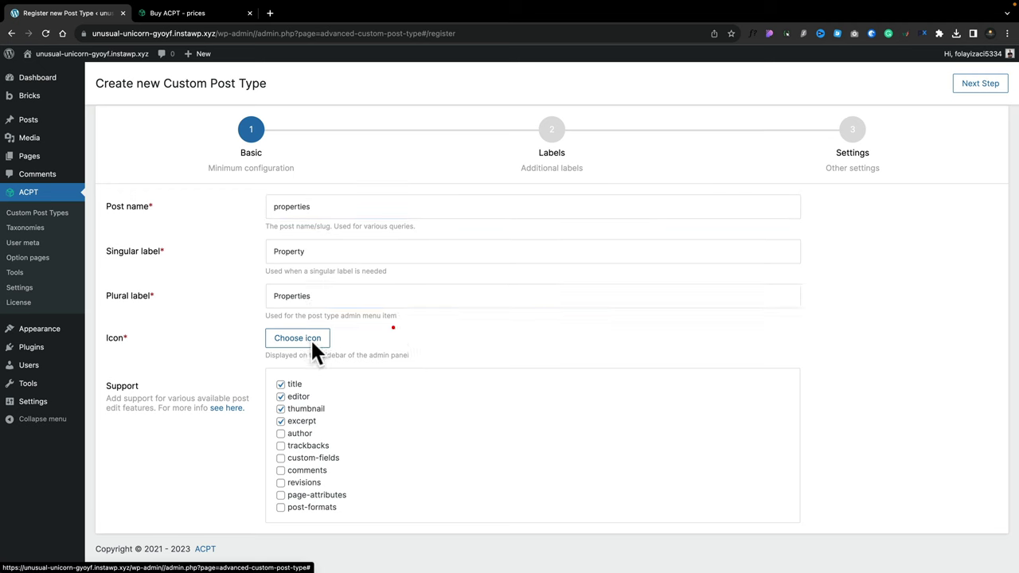
{"action": "left_click", "coordinate": [428, 334]}
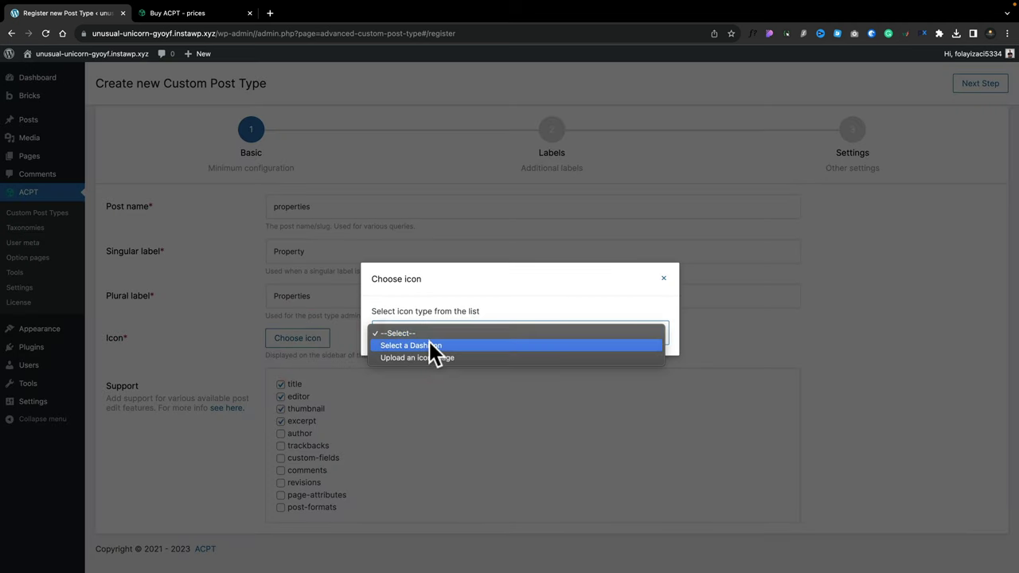
{"action": "left_click", "coordinate": [429, 343]}
{"action": "left_click", "coordinate": [611, 282]}
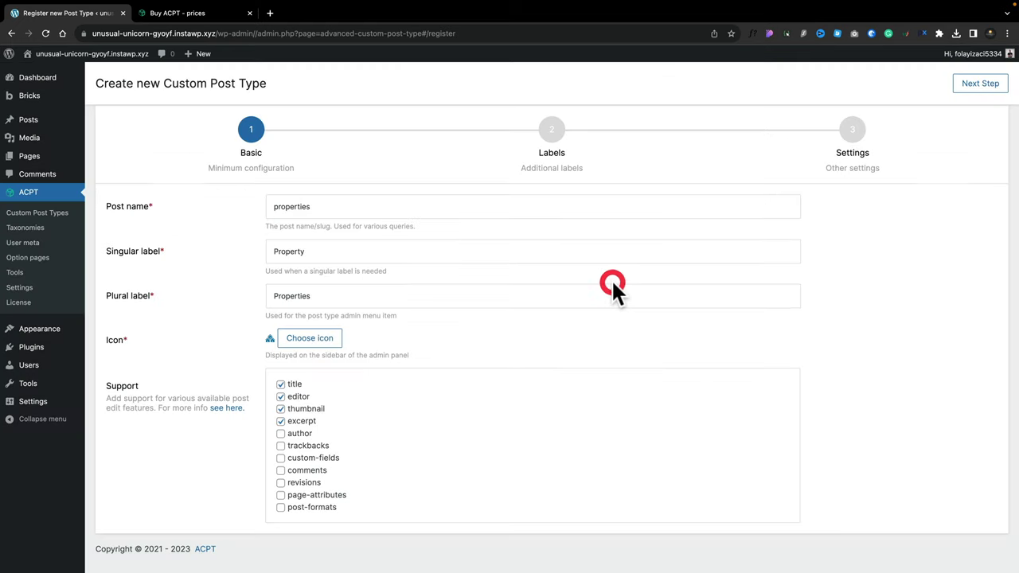
Remove excerpt support from the new custom post type, keeping title, editor and thumbnail
{"action": "scroll", "coordinate": [466, 333], "scroll_direction": "down", "scroll_amount": 1}
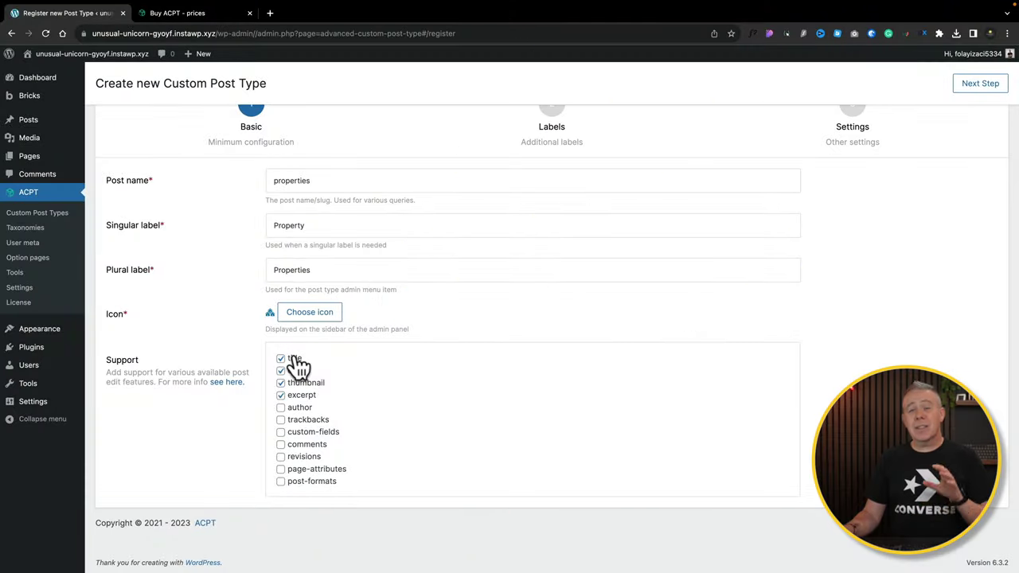
{"action": "left_click", "coordinate": [283, 398]}
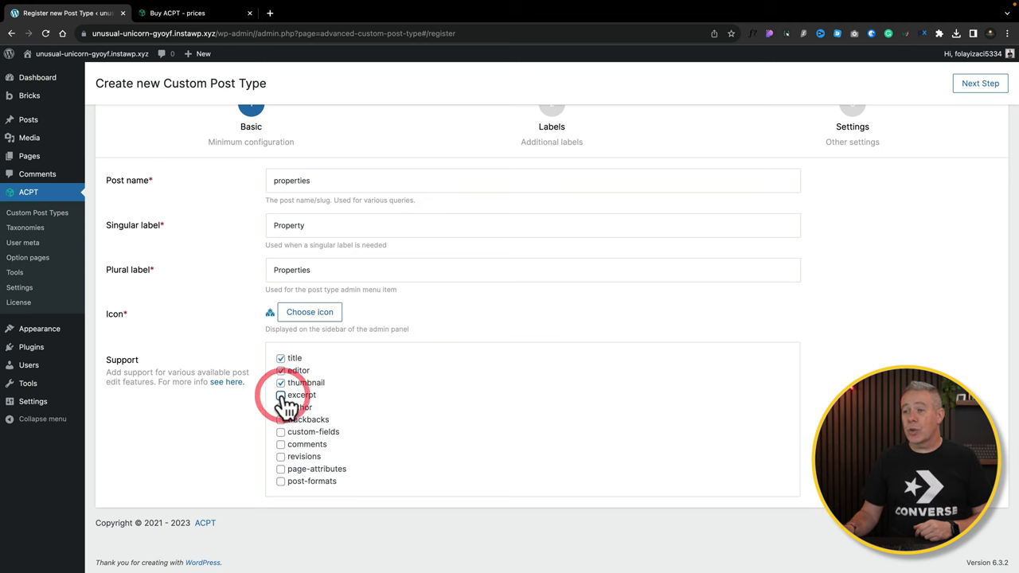
{"action": "scroll", "coordinate": [377, 295], "scroll_direction": "up", "scroll_amount": 2}
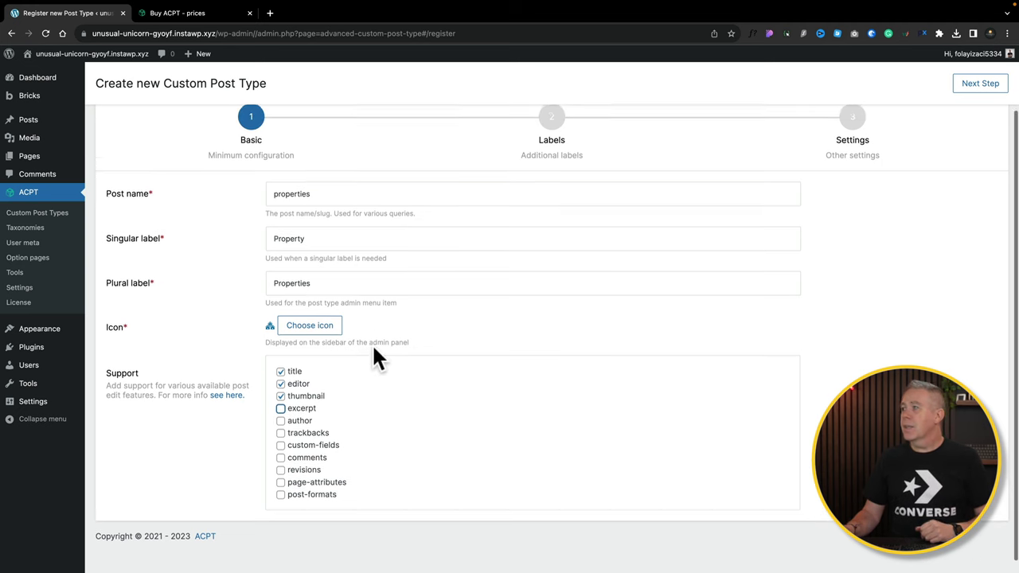
Review and accept the default additional labels of the post type and proceed to its Settings stage
{"action": "left_click", "coordinate": [973, 87]}
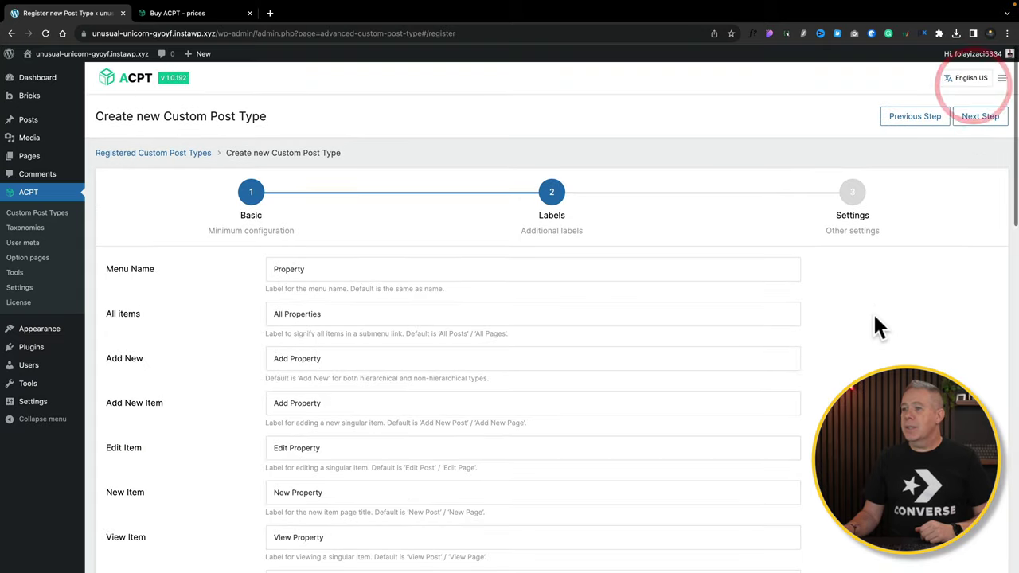
{"action": "scroll", "coordinate": [875, 326], "scroll_direction": "down", "scroll_amount": 1}
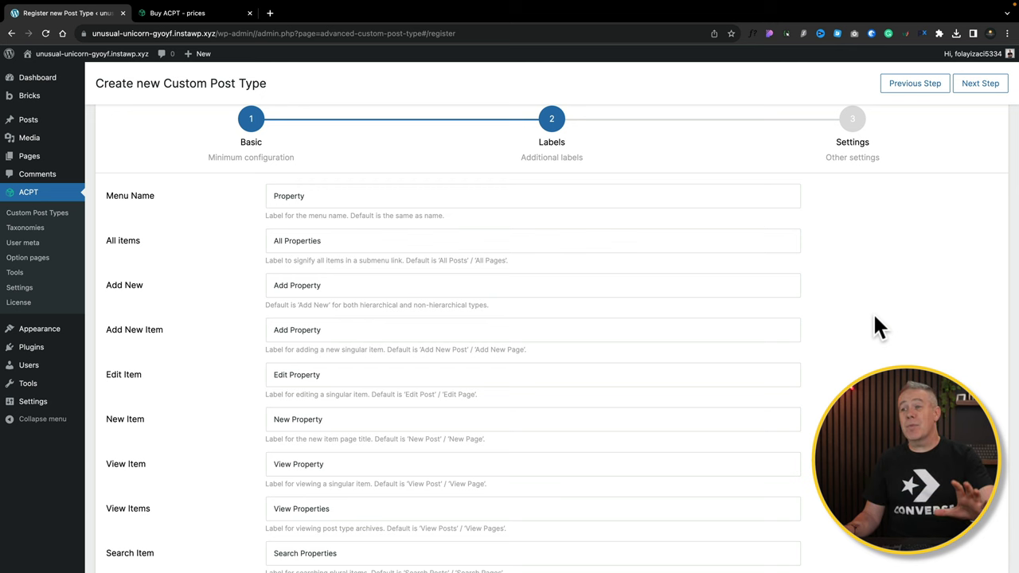
{"action": "scroll", "coordinate": [874, 316], "scroll_direction": "down", "scroll_amount": 5}
{"action": "scroll", "coordinate": [876, 327], "scroll_direction": "down", "scroll_amount": 6}
{"action": "scroll", "coordinate": [875, 326], "scroll_direction": "down", "scroll_amount": 5}
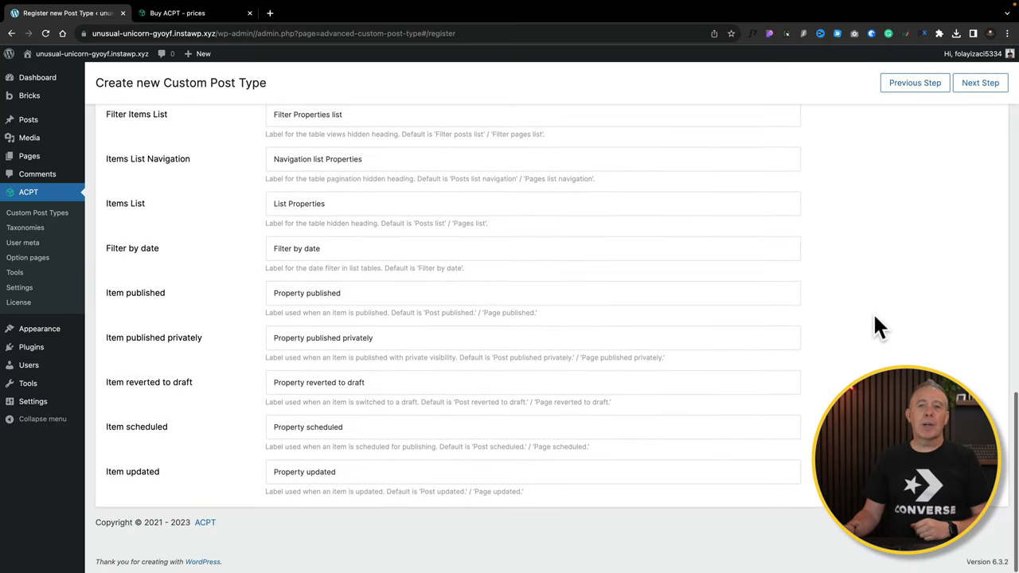
{"action": "scroll", "coordinate": [795, 302], "scroll_direction": "up", "scroll_amount": 20}
{"action": "left_click", "coordinate": [852, 189]}
{"action": "left_click", "coordinate": [985, 118]}
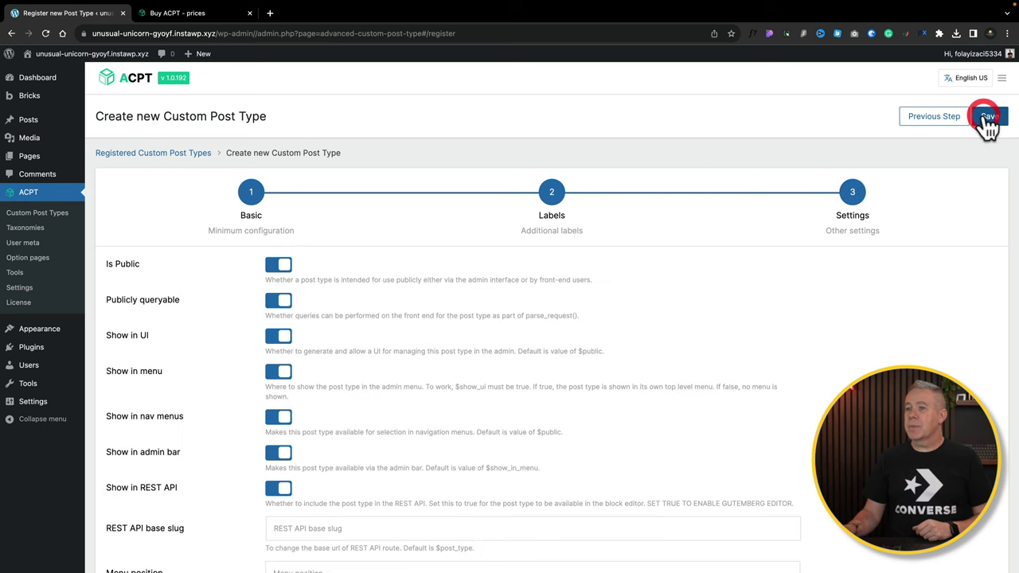
Set the post type's menu position to 1 and save the custom post type
{"action": "scroll", "coordinate": [848, 342], "scroll_direction": "down", "scroll_amount": 2}
{"action": "scroll", "coordinate": [849, 344], "scroll_direction": "down", "scroll_amount": 1}
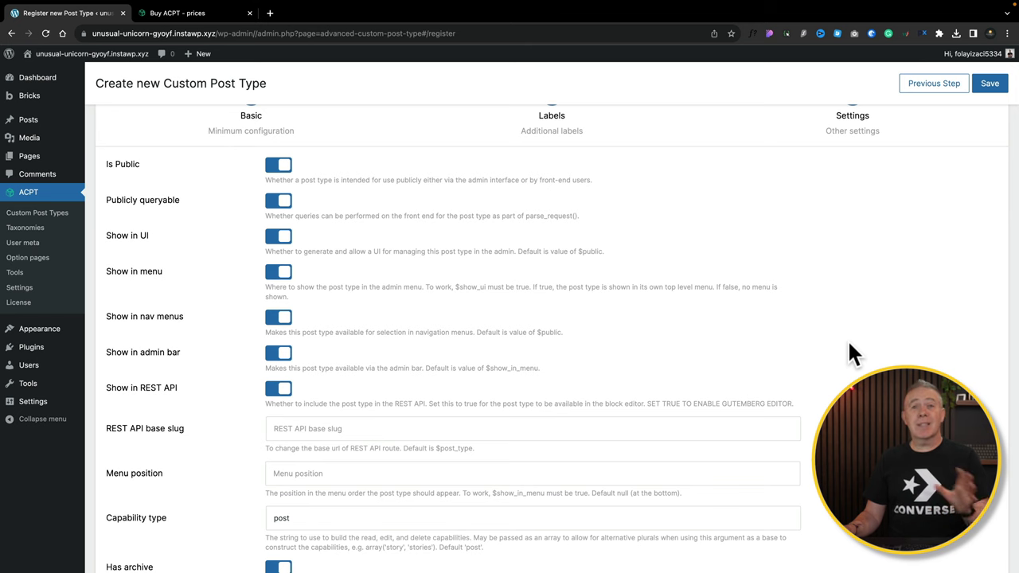
{"action": "scroll", "coordinate": [850, 352], "scroll_direction": "down", "scroll_amount": 3}
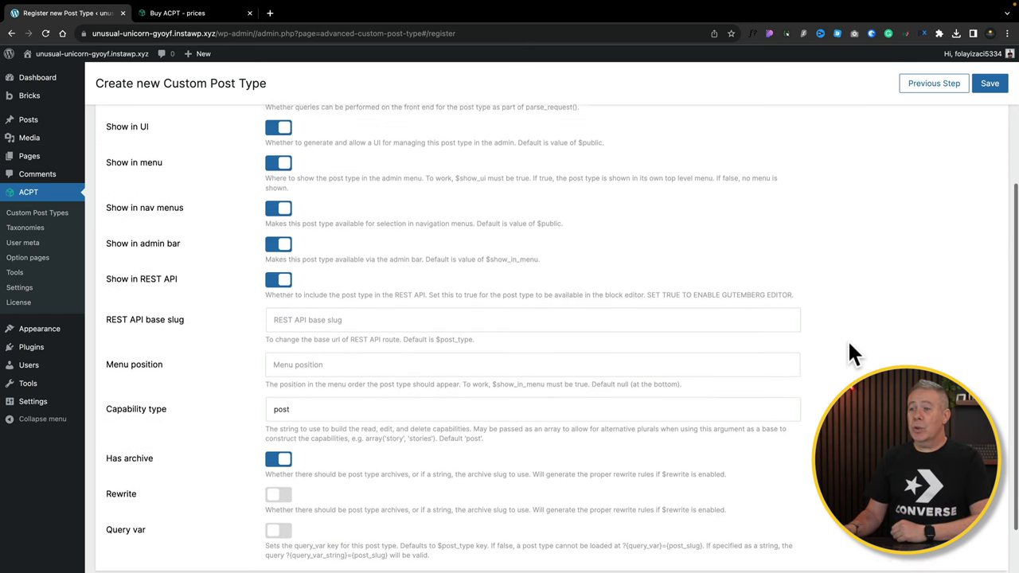
{"action": "left_click", "coordinate": [300, 354]}
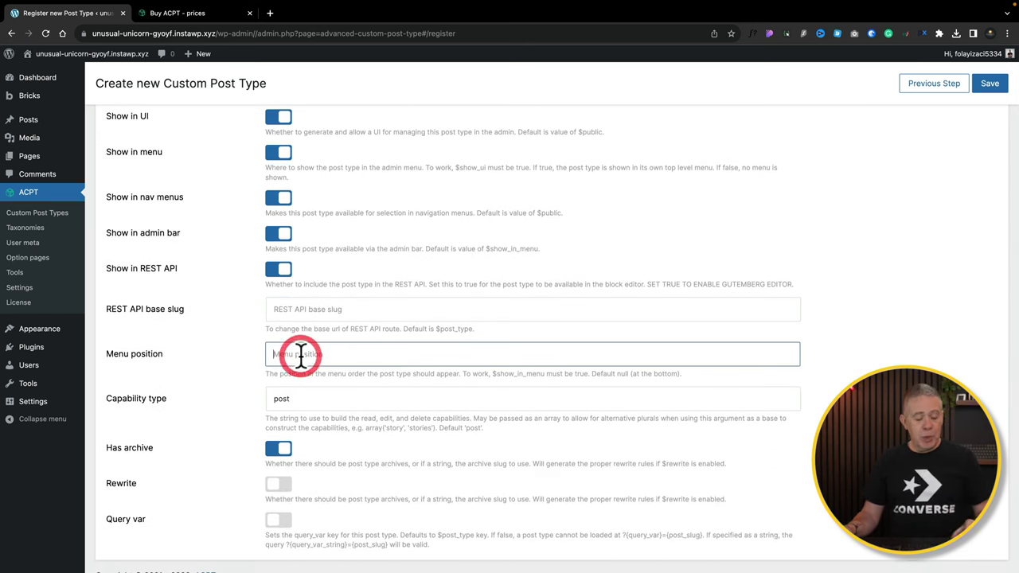
{"action": "type", "text": "1"}
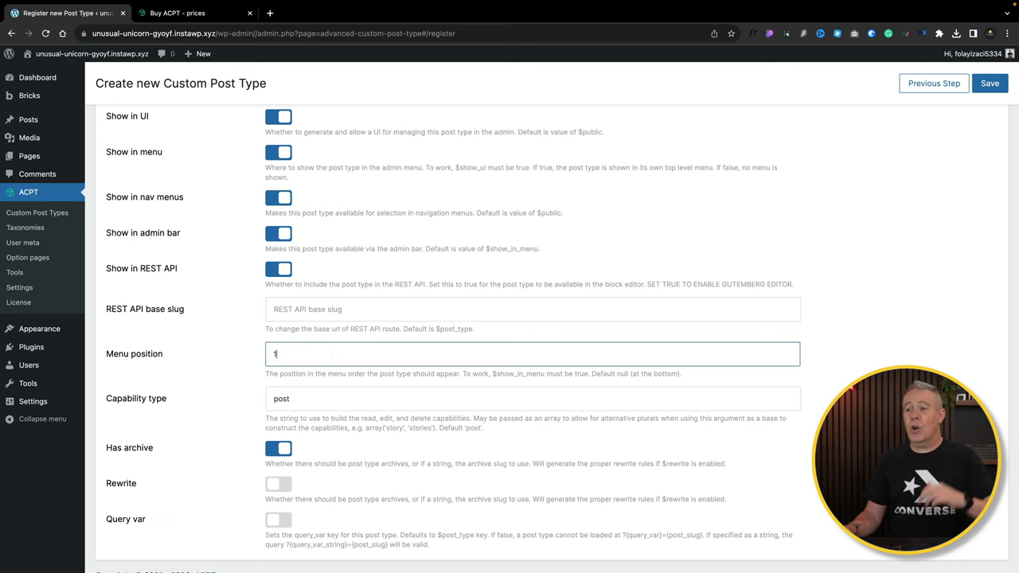
{"action": "scroll", "coordinate": [494, 398], "scroll_direction": "down", "scroll_amount": 2}
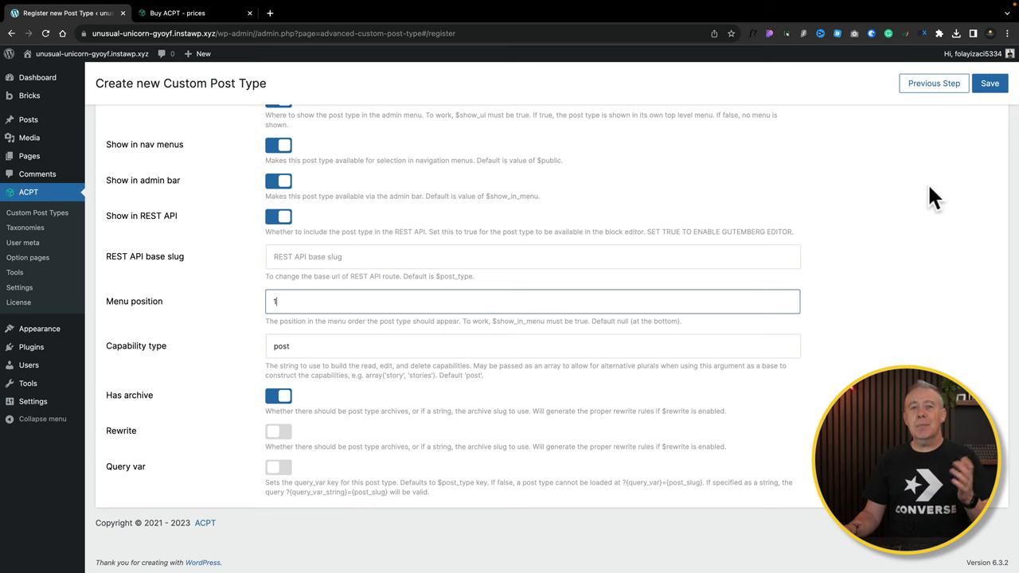
{"action": "left_click", "coordinate": [989, 85]}
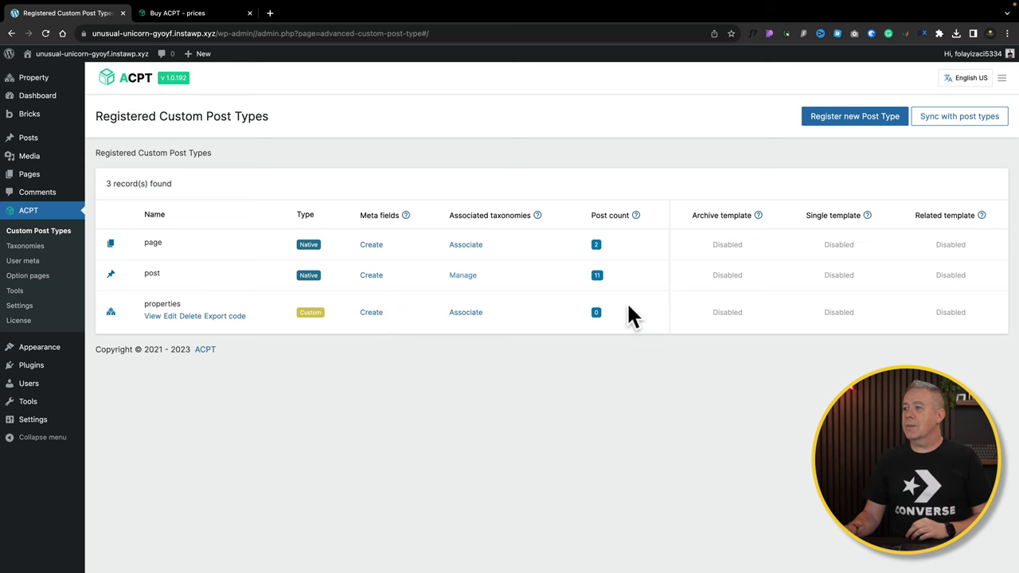
Open the taxonomy associations of the properties post type
{"action": "mouse_move", "coordinate": [726, 310]}
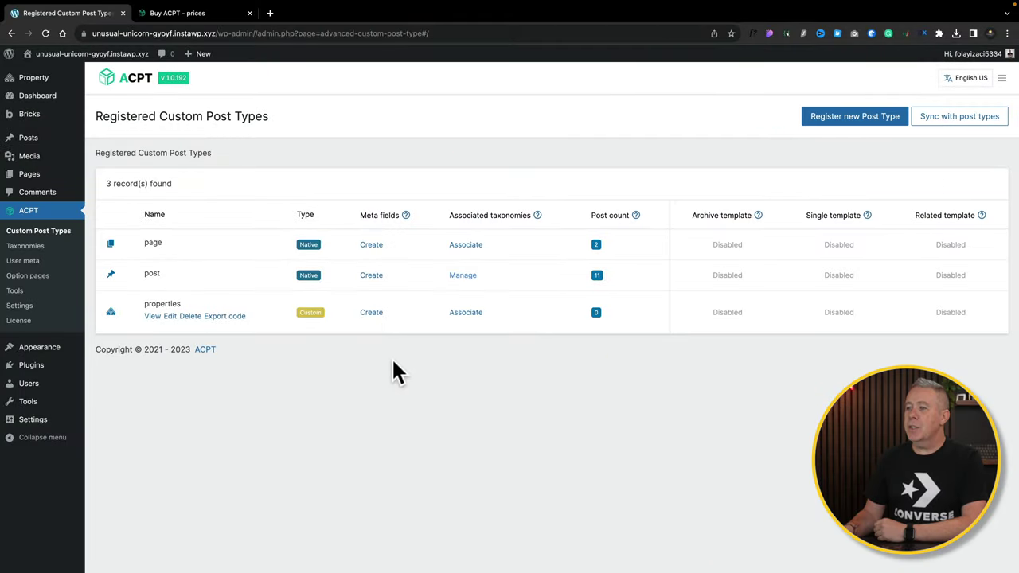
{"action": "left_click", "coordinate": [462, 313]}
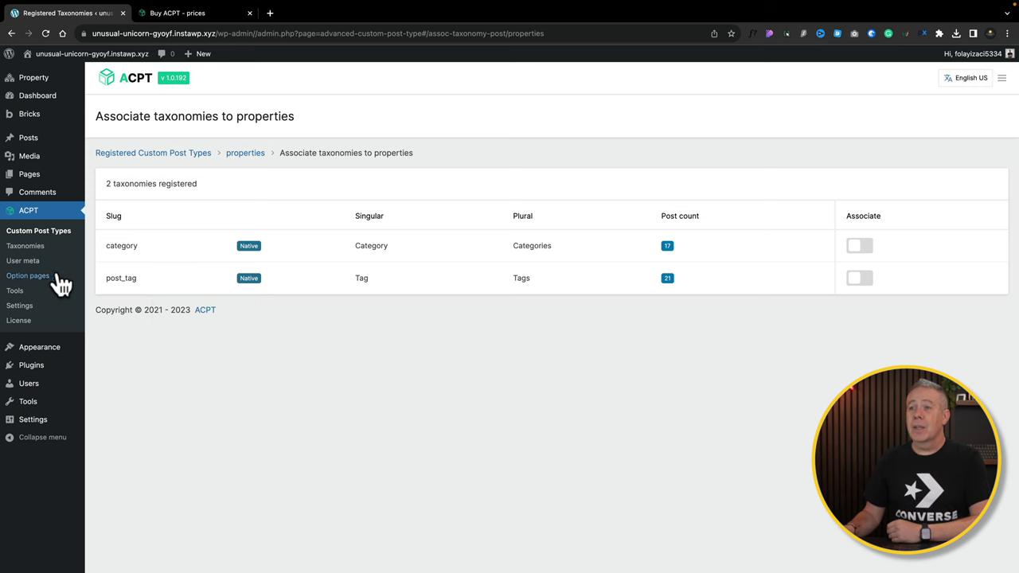
Start a new taxonomy with slug property_types, singular label Property Type and plural label Property Types, and continue to its labels
{"action": "left_click", "coordinate": [29, 248]}
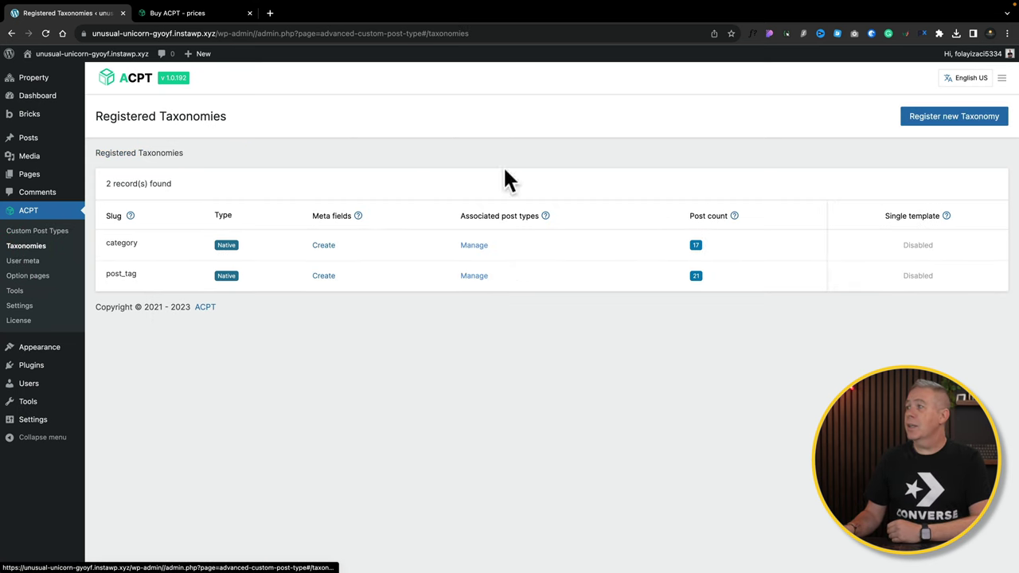
{"action": "left_click", "coordinate": [939, 121]}
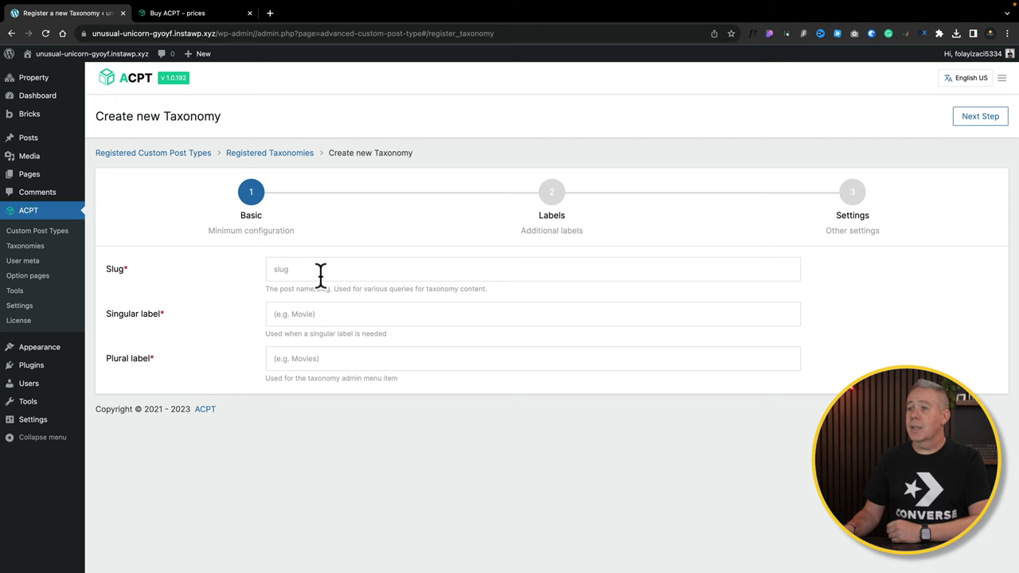
{"action": "left_click", "coordinate": [318, 271]}
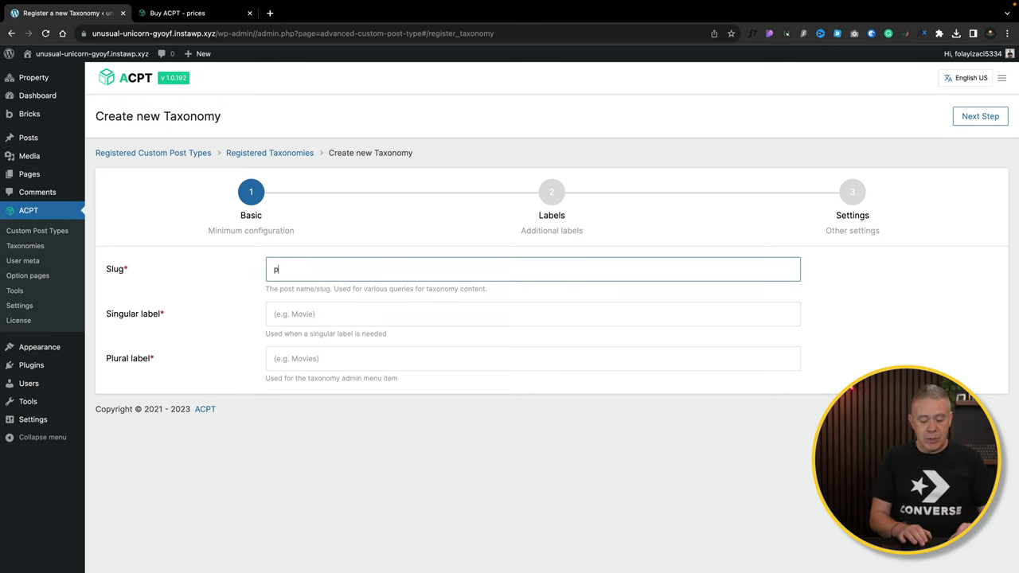
{"action": "type", "text": "property_types"}
{"action": "left_click", "coordinate": [322, 312]}
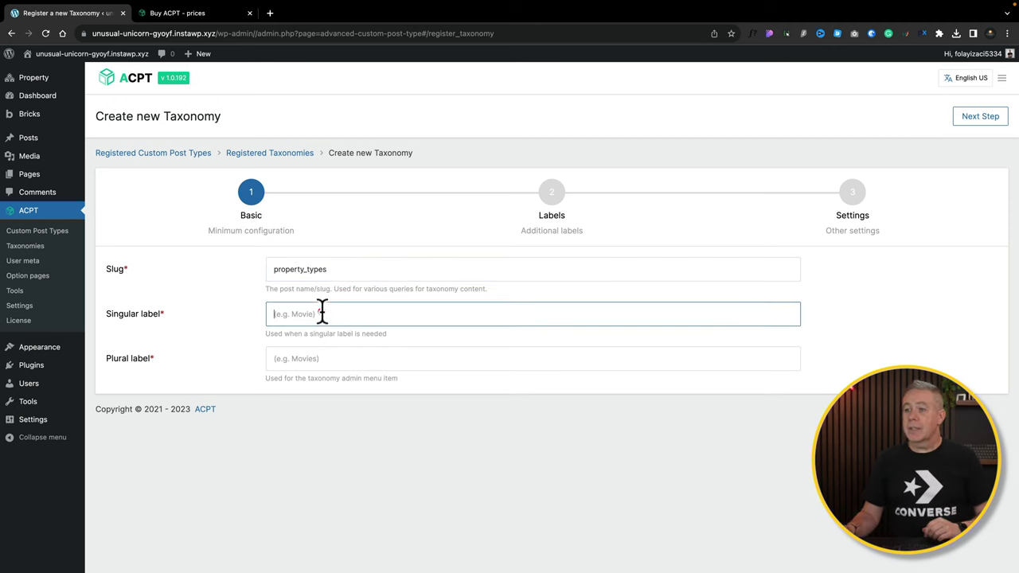
{"action": "type", "text": "Property Type"}
{"action": "left_click", "coordinate": [438, 358]}
{"action": "type", "text": "Property Types"}
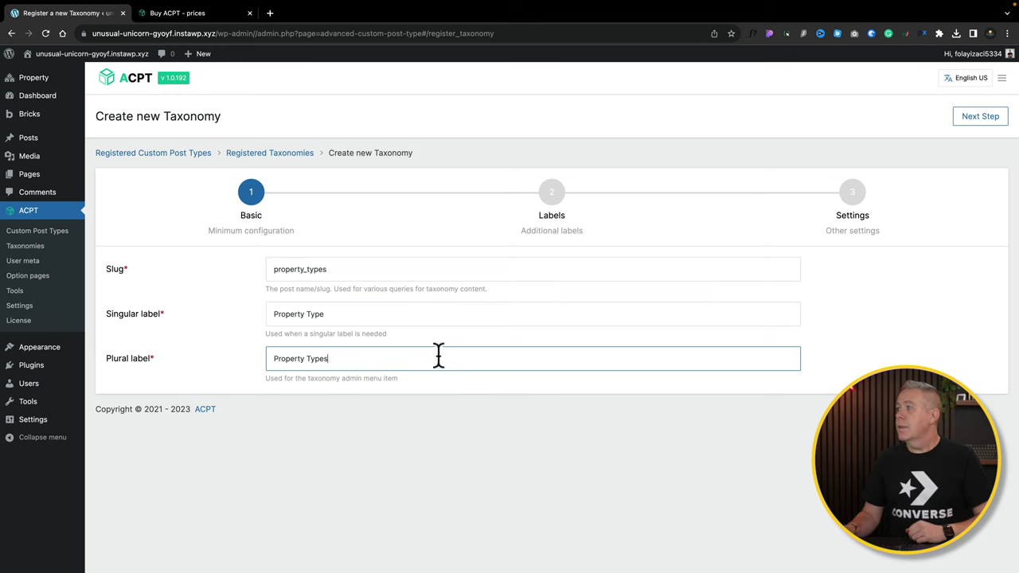
{"action": "left_click", "coordinate": [971, 120]}
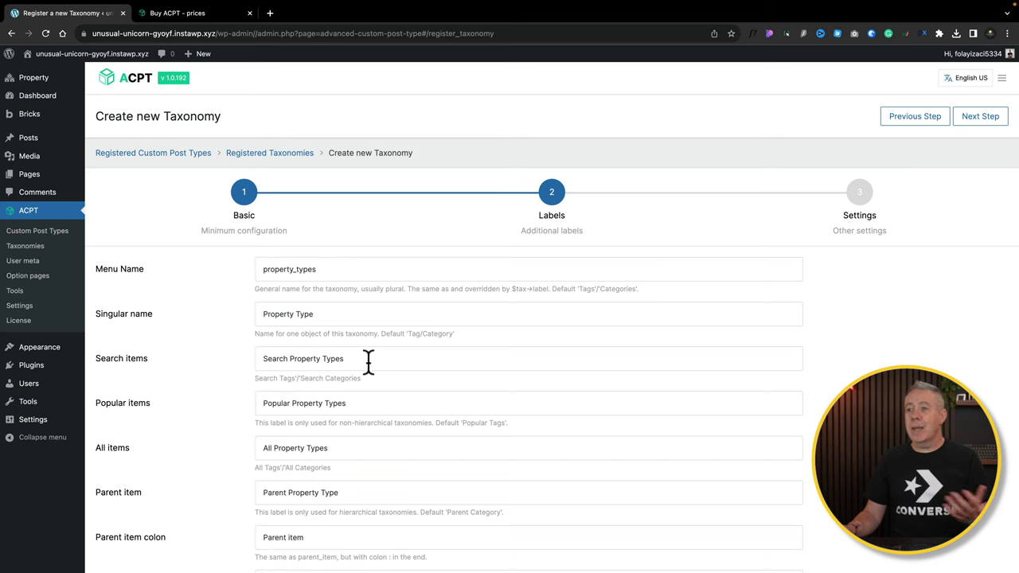
Set the taxonomy's menu name to Property Types and continue to its Settings stage
{"action": "left_click", "coordinate": [268, 269]}
{"action": "key", "text": "Delete"}
{"action": "type", "text": "P"}
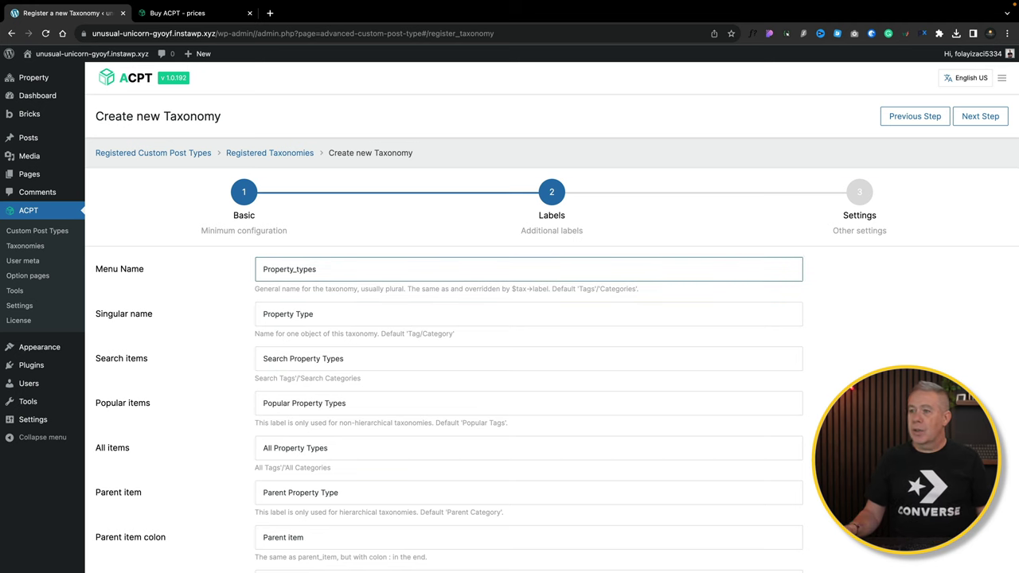
{"action": "left_click", "coordinate": [296, 269]}
{"action": "key", "text": "Delete"}
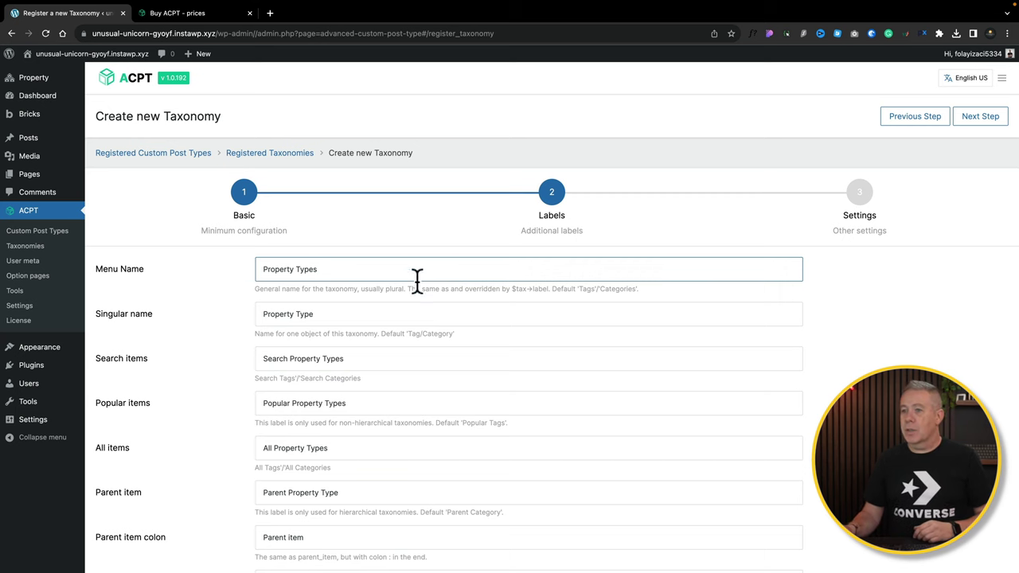
{"action": "left_click", "coordinate": [979, 117]}
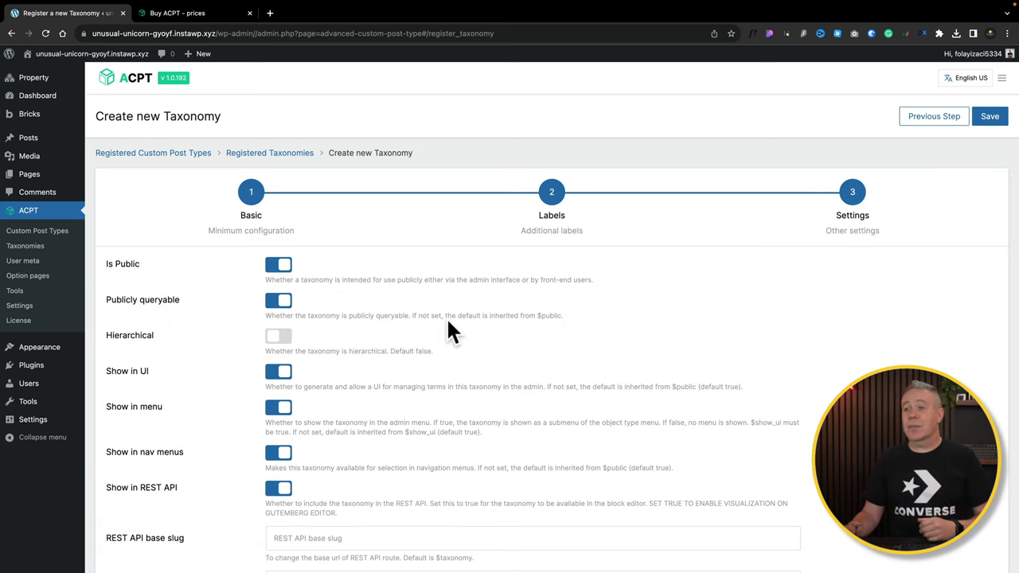
Make the taxonomy hierarchical, enable sorting of its terms, and save it
{"action": "scroll", "coordinate": [446, 316], "scroll_direction": "down", "scroll_amount": 3}
{"action": "left_click", "coordinate": [284, 243]}
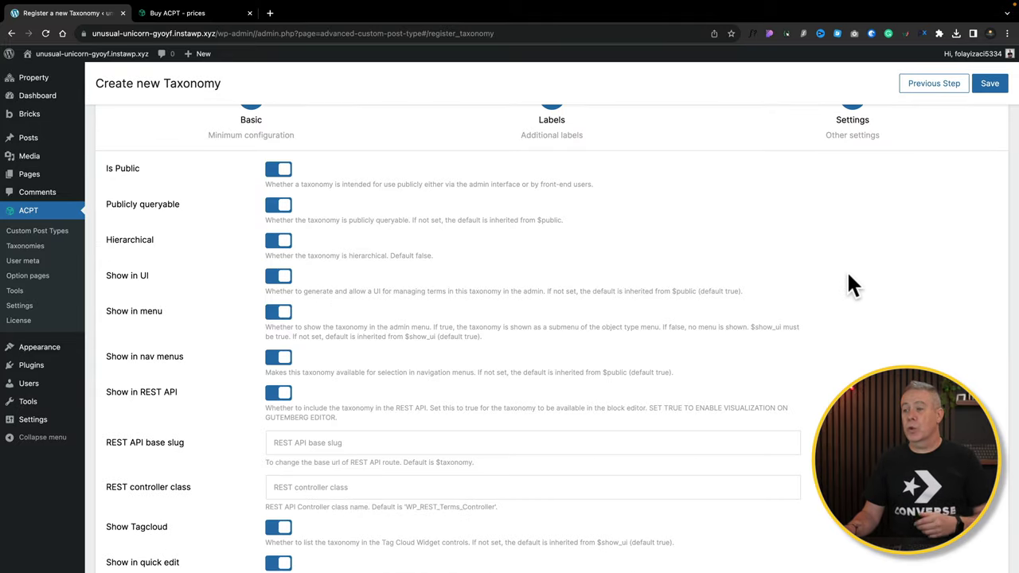
{"action": "scroll", "coordinate": [856, 296], "scroll_direction": "down", "scroll_amount": 5}
{"action": "scroll", "coordinate": [857, 301], "scroll_direction": "down", "scroll_amount": 5}
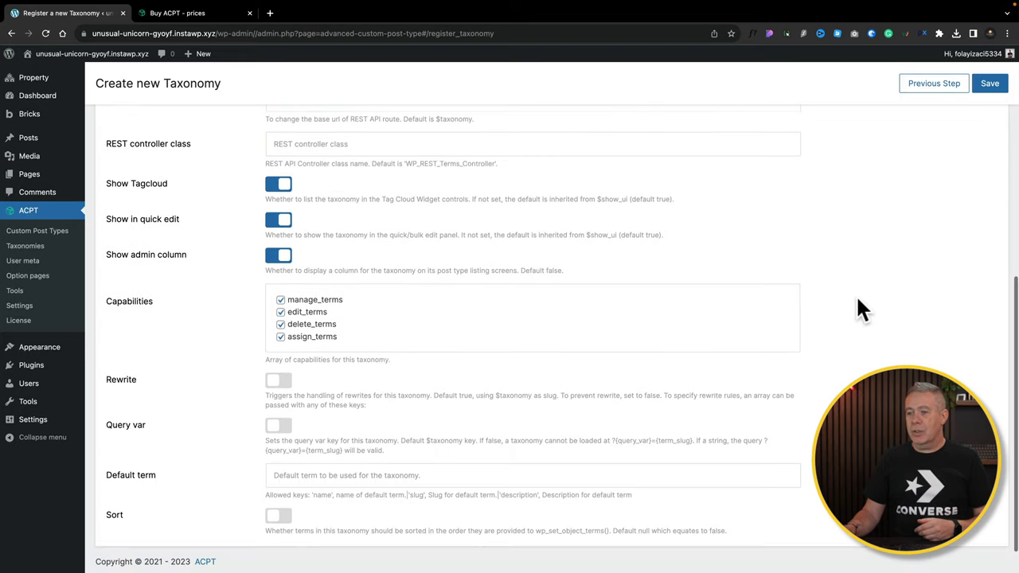
{"action": "scroll", "coordinate": [855, 306], "scroll_direction": "down", "scroll_amount": 1}
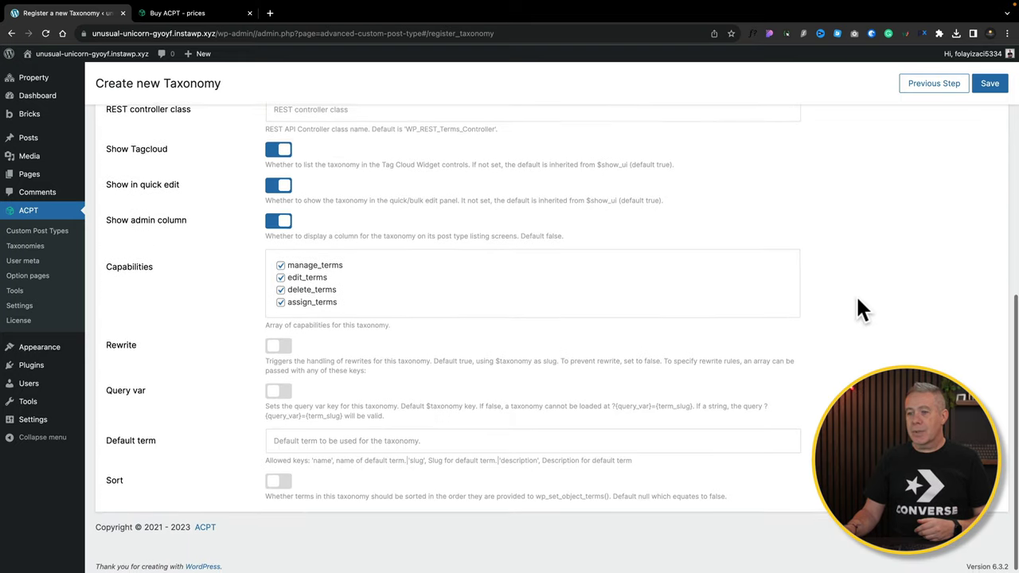
{"action": "left_click", "coordinate": [288, 477]}
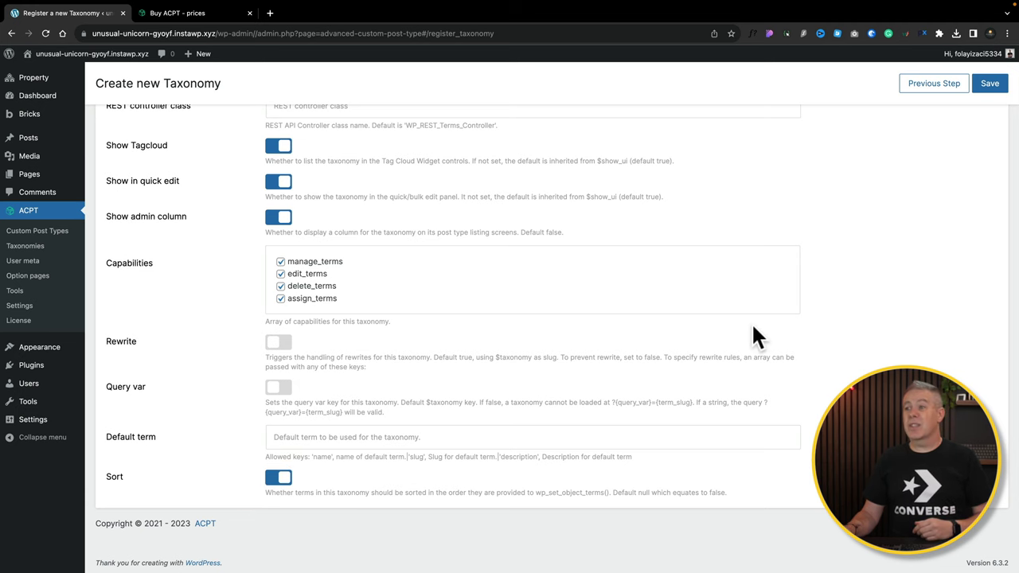
{"action": "scroll", "coordinate": [751, 322], "scroll_direction": "up", "scroll_amount": 4}
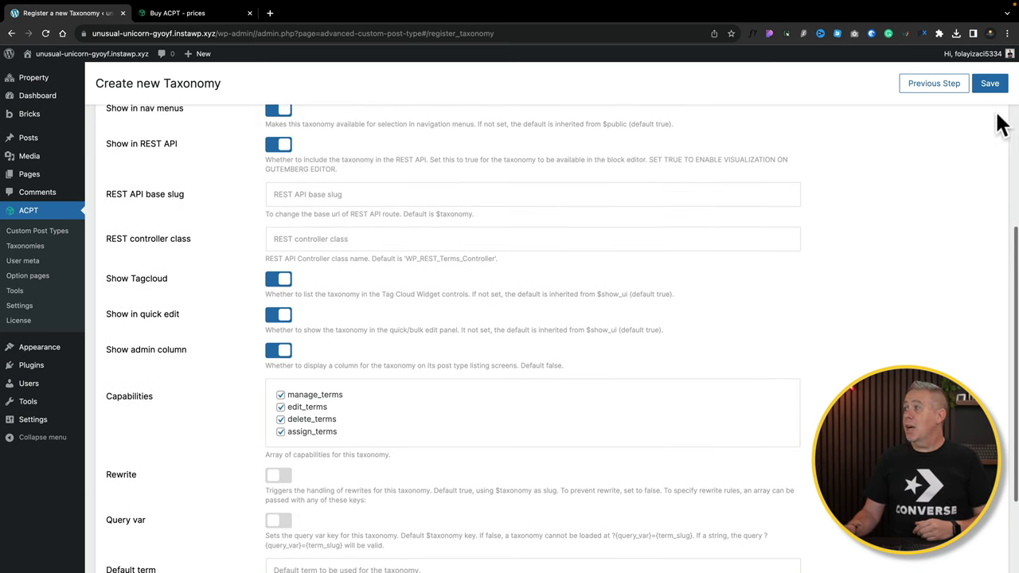
{"action": "left_click", "coordinate": [991, 85]}
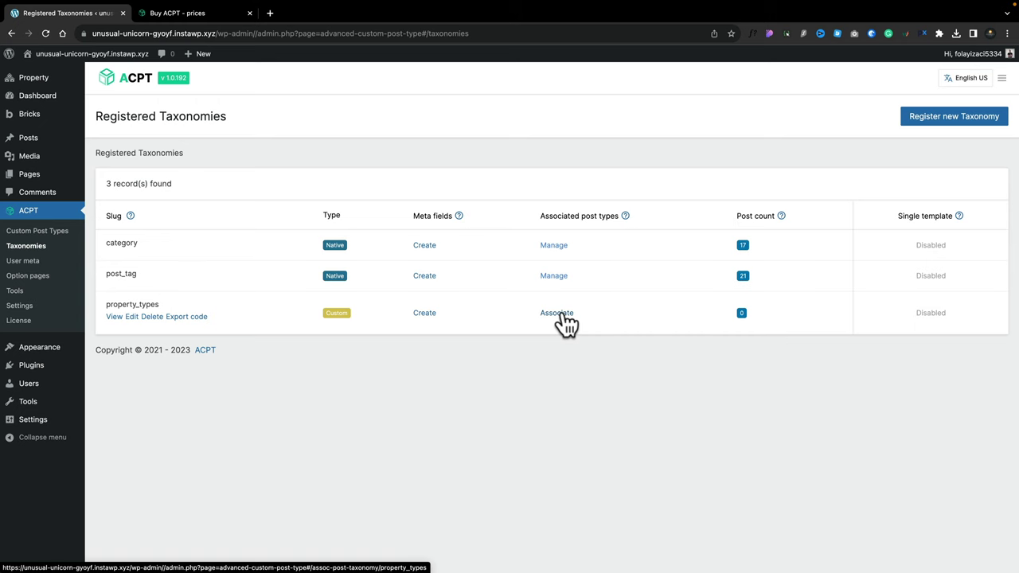
Associate the property_types taxonomy with the properties post type
{"action": "left_click", "coordinate": [556, 313]}
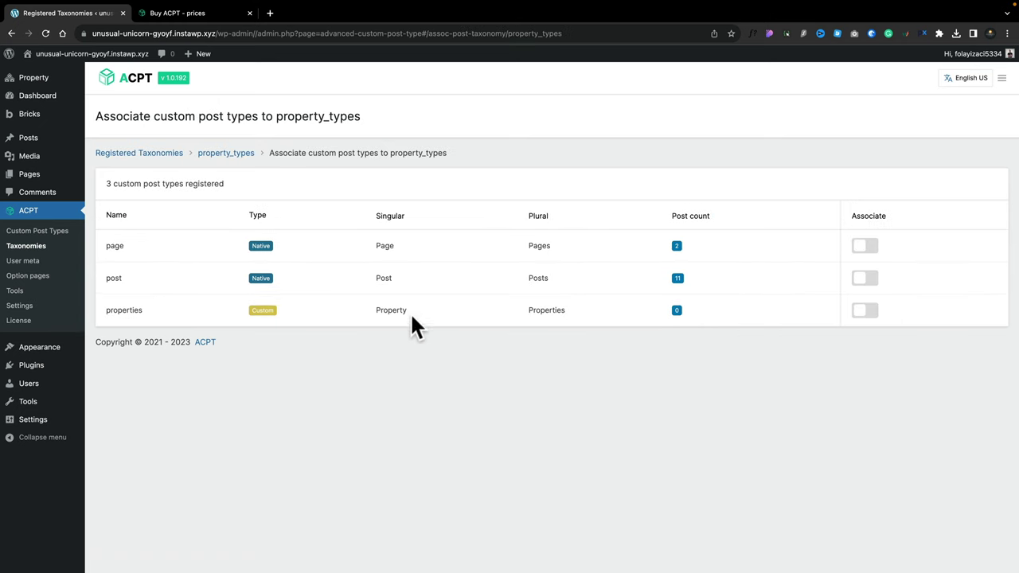
{"action": "left_click", "coordinate": [872, 315]}
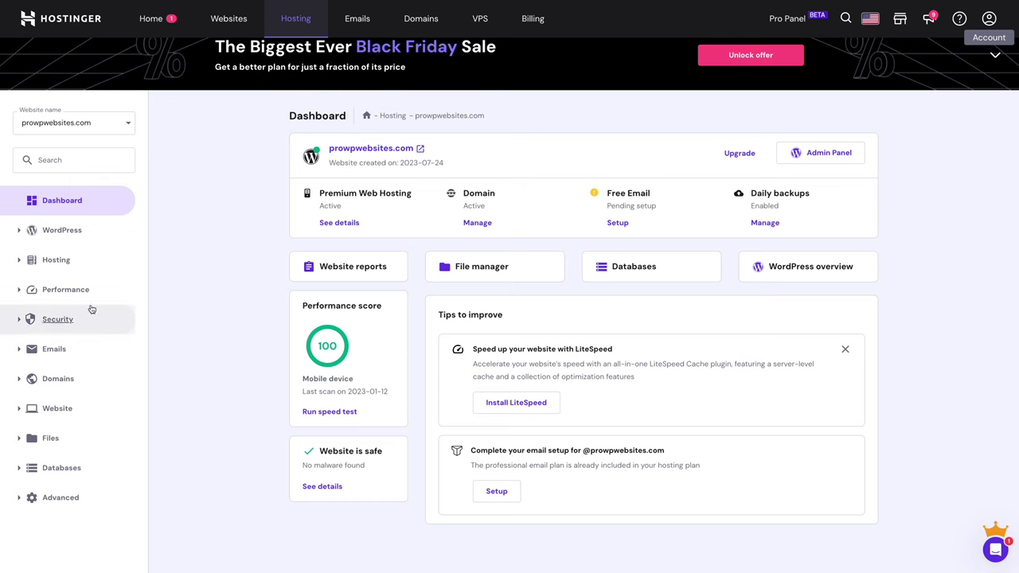
Switch to Hostinger and look at the performance section and the support chat's messages
{"action": "left_click", "coordinate": [74, 292]}
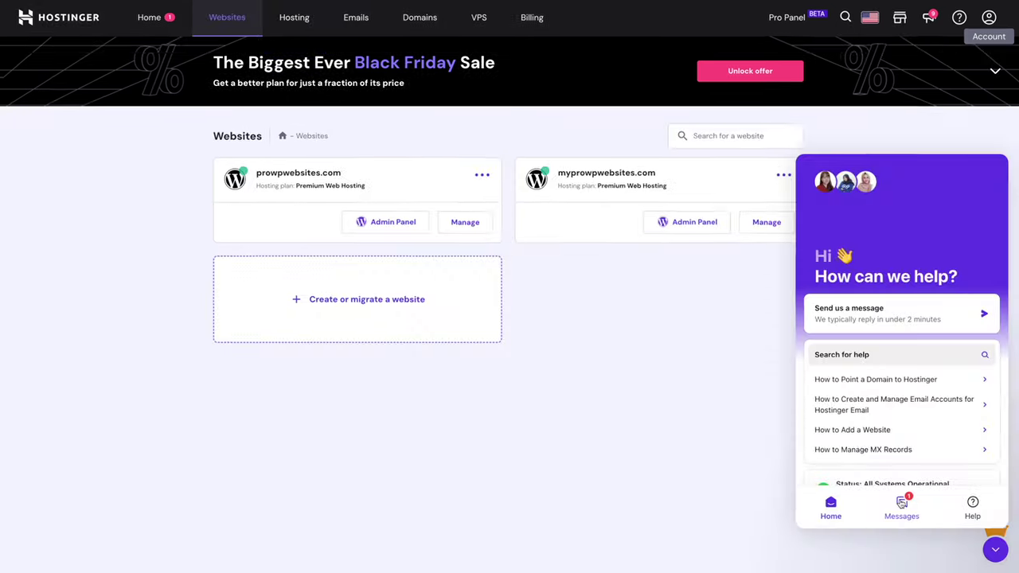
{"action": "left_click", "coordinate": [900, 446]}
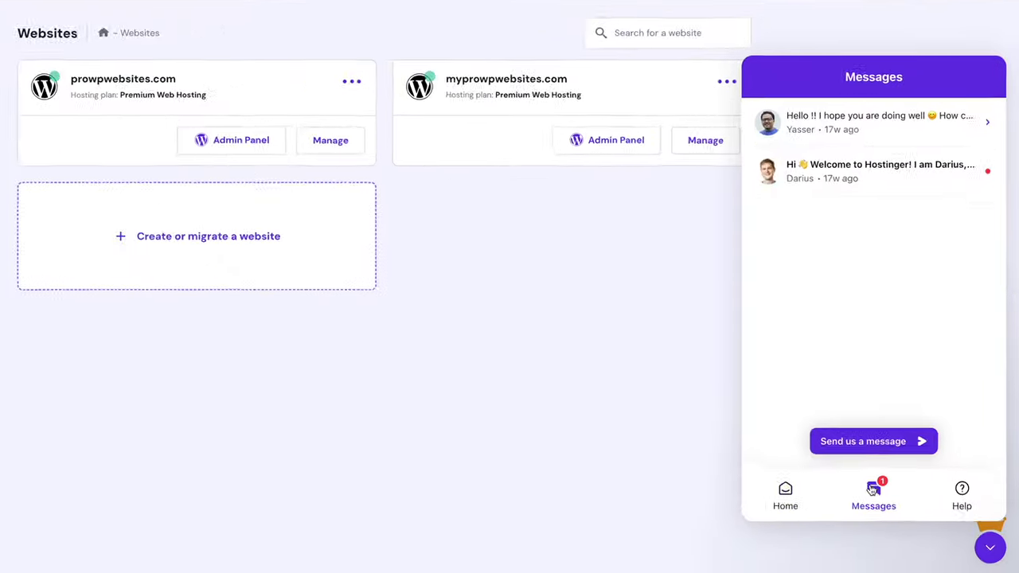
{"action": "left_click", "coordinate": [830, 437]}
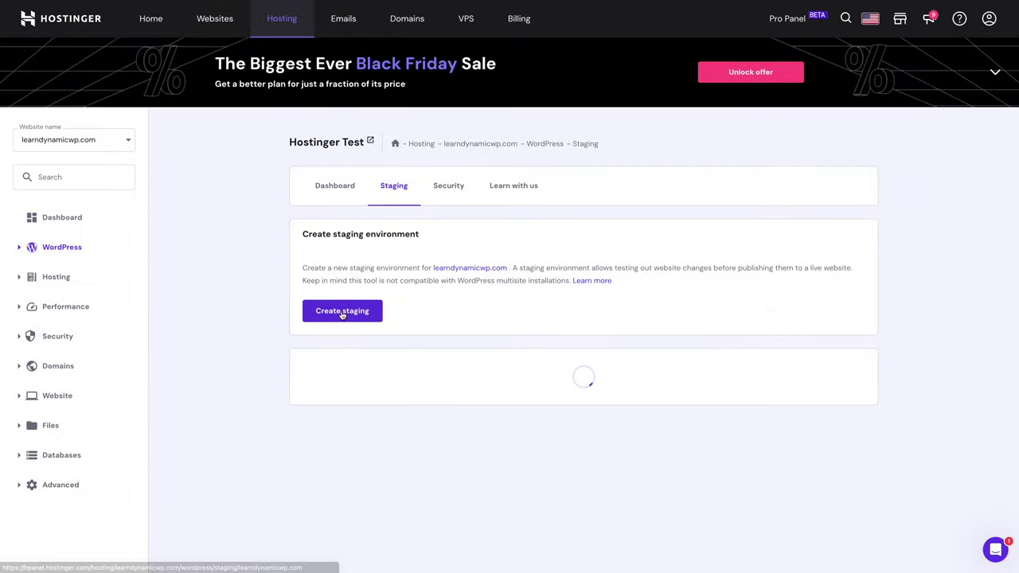
Create a staging environment for learndynamicwp.com and open the website's backups
{"action": "left_click", "coordinate": [342, 315]}
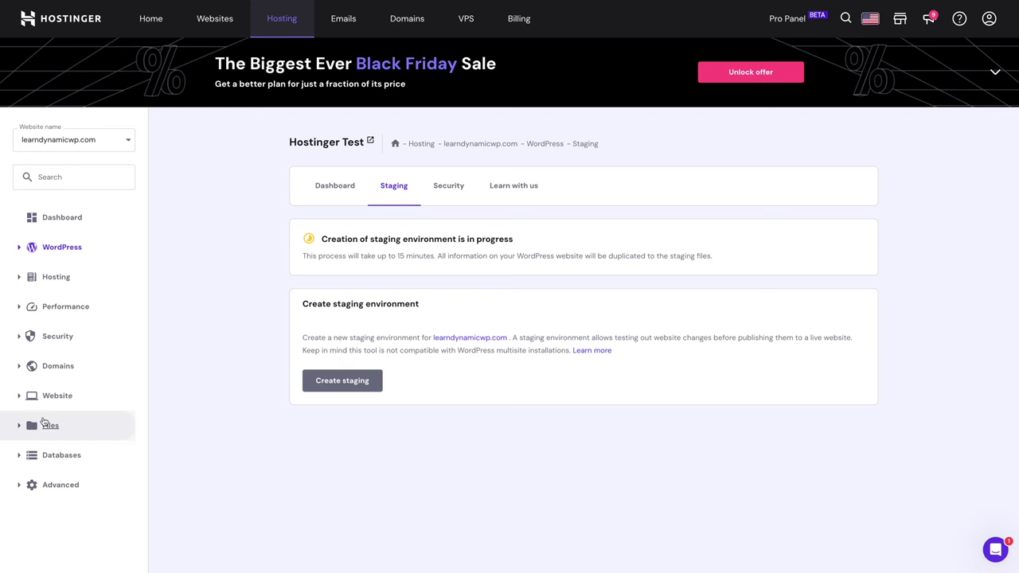
{"action": "left_click", "coordinate": [26, 432]}
{"action": "left_click", "coordinate": [56, 472]}
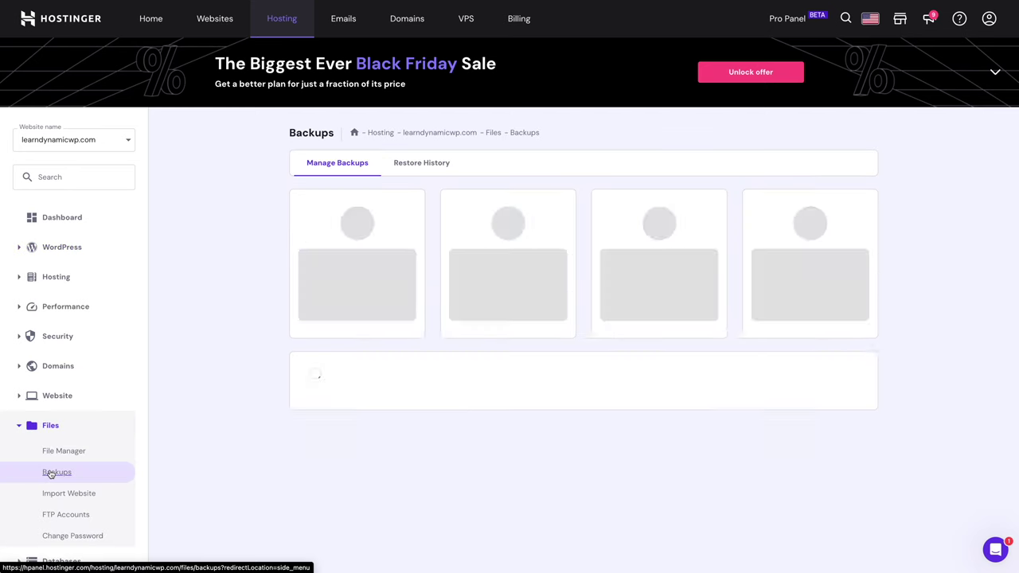
{"action": "left_click", "coordinate": [592, 338]}
{"action": "left_click", "coordinate": [597, 319]}
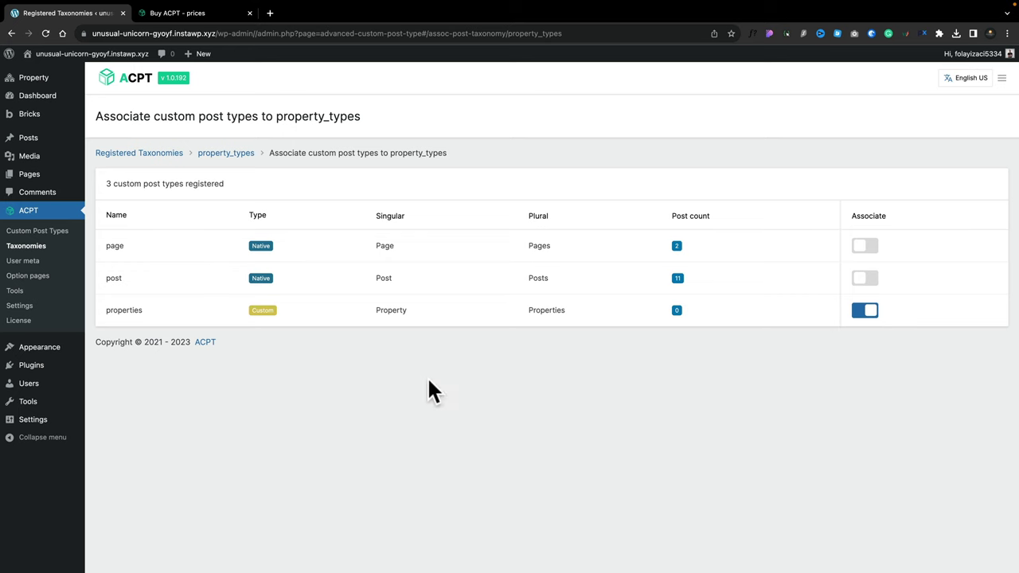
Return to ACPT and add a meta box named Property_Details with label Property Details to the properties post type
{"action": "left_click", "coordinate": [49, 231]}
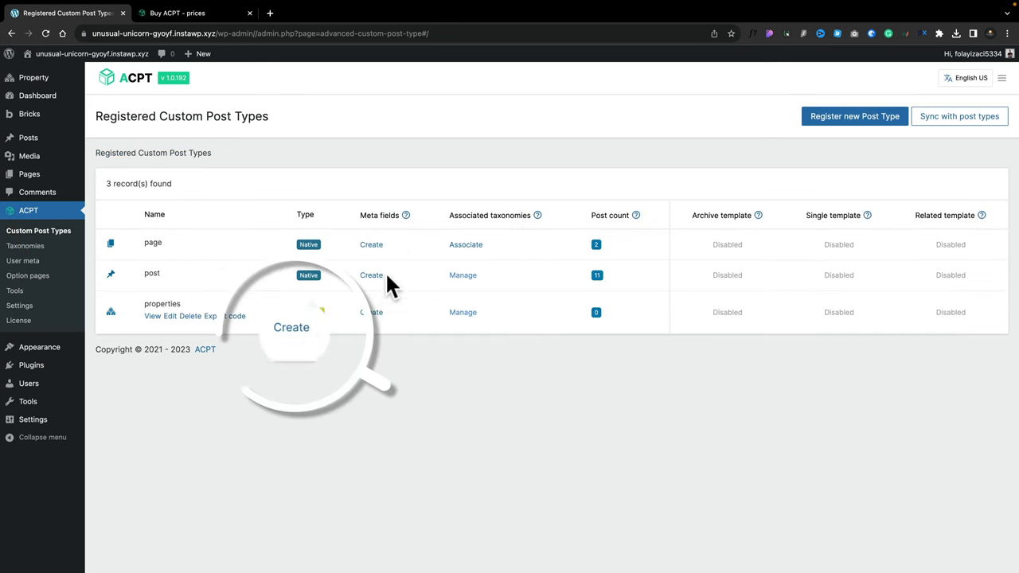
{"action": "left_click", "coordinate": [373, 314]}
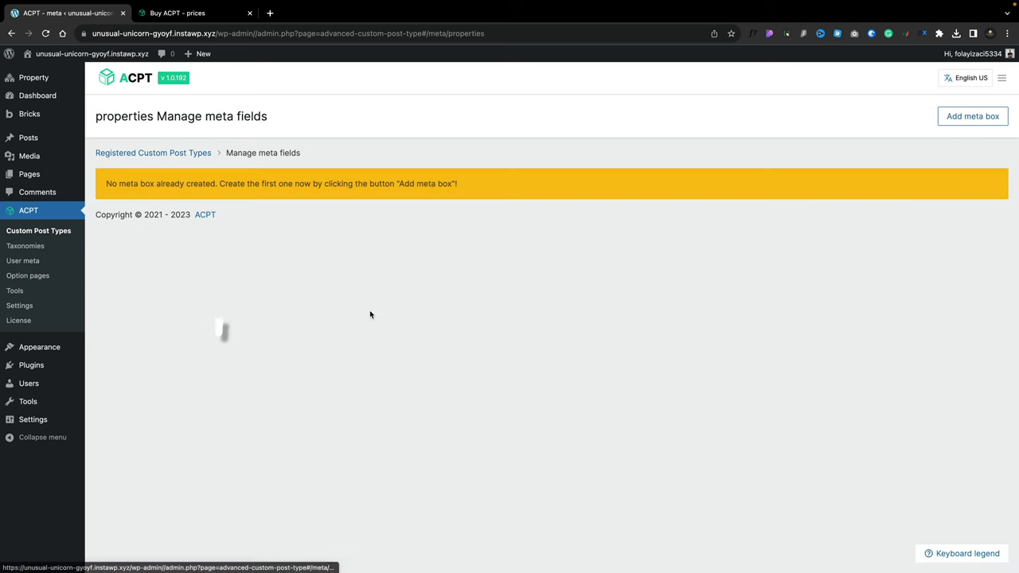
{"action": "left_click", "coordinate": [967, 118]}
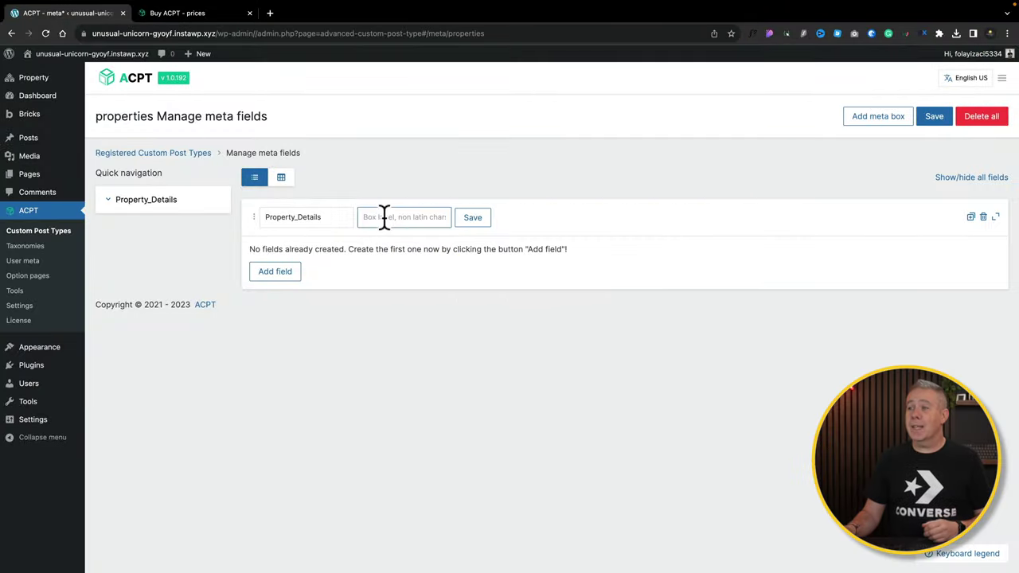
{"action": "left_click", "coordinate": [384, 216]}
{"action": "type", "text": "Property Details"}
{"action": "key", "text": "Return"}
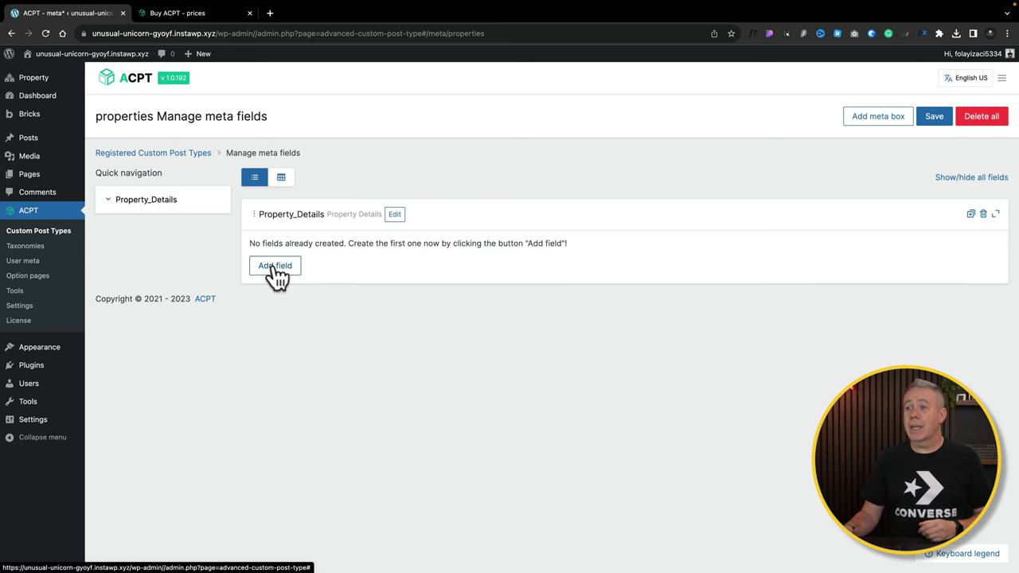
Add a field with slug Price and field type Currency to the Property_Details meta box
{"action": "left_click", "coordinate": [274, 267]}
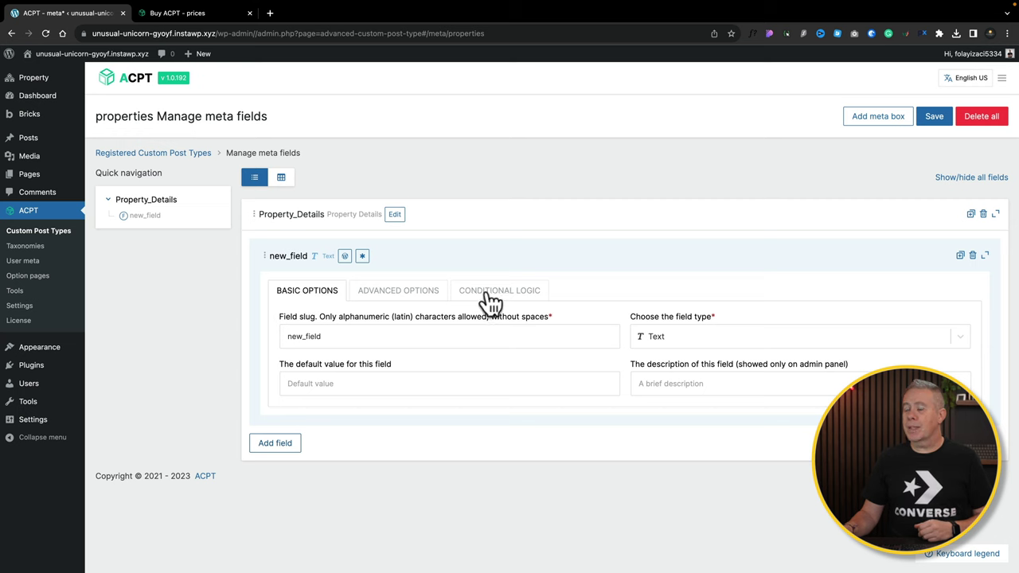
{"action": "left_click_drag", "start_coordinate": [323, 337], "coordinate": [282, 337]}
{"action": "key", "text": "BackSpace"}
{"action": "type", "text": "Price"}
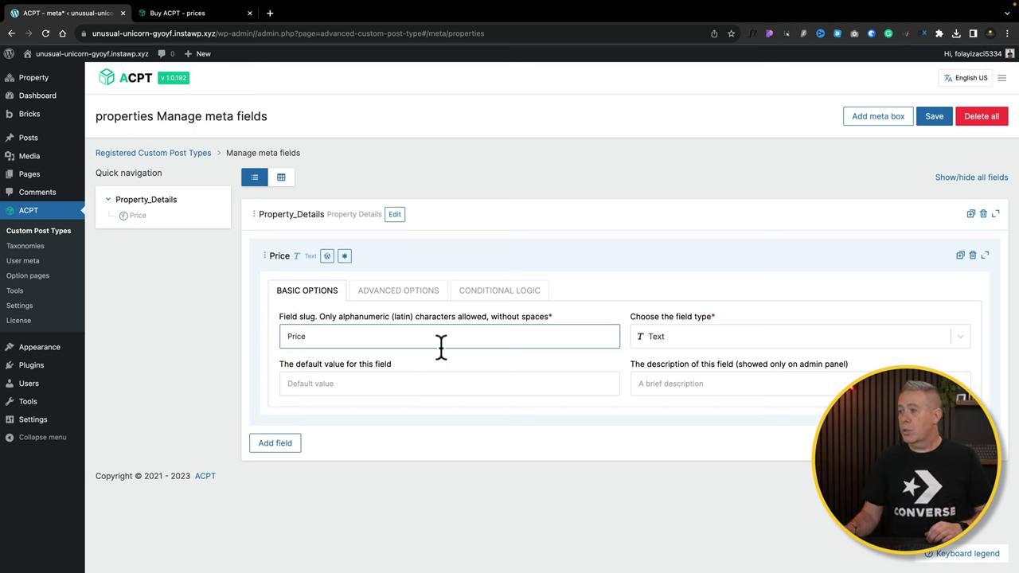
{"action": "left_click", "coordinate": [681, 329]}
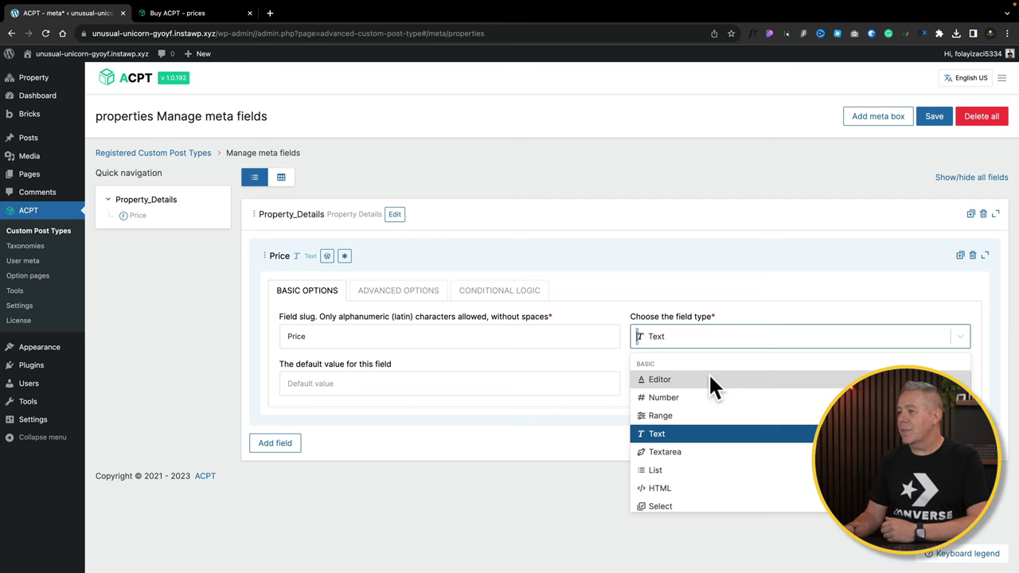
{"action": "scroll", "coordinate": [689, 390], "scroll_direction": "down", "scroll_amount": 2}
{"action": "scroll", "coordinate": [689, 392], "scroll_direction": "down", "scroll_amount": 5}
{"action": "scroll", "coordinate": [689, 390], "scroll_direction": "down", "scroll_amount": 4}
{"action": "scroll", "coordinate": [689, 391], "scroll_direction": "down", "scroll_amount": 5}
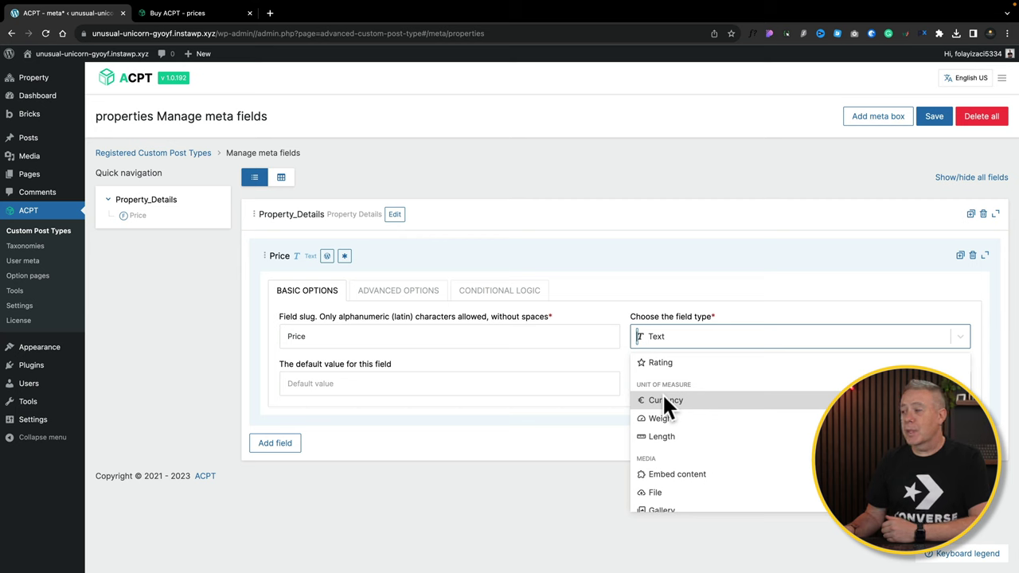
{"action": "left_click", "coordinate": [679, 400]}
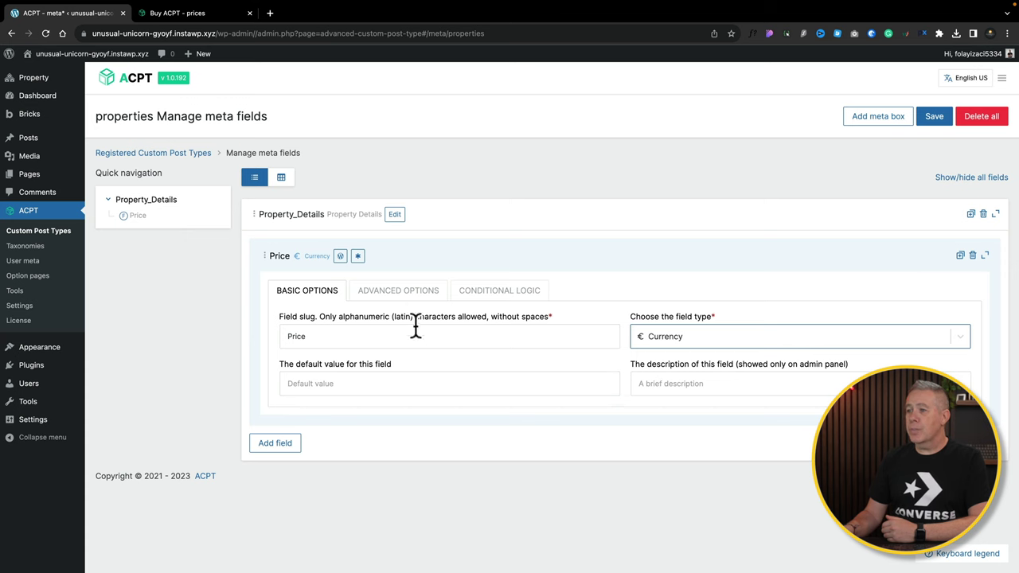
Set the Price field's label to Property Price, headline location On the top, width 50% and default unit of measure GBP
{"action": "left_click", "coordinate": [406, 293]}
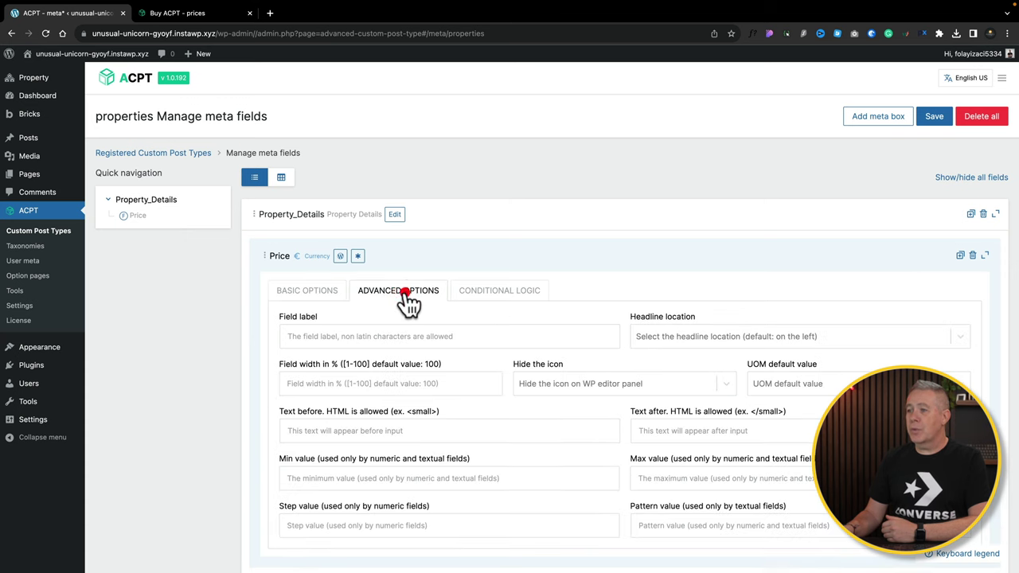
{"action": "left_click", "coordinate": [516, 332]}
{"action": "type", "text": "Property Price"}
{"action": "left_click", "coordinate": [721, 335]}
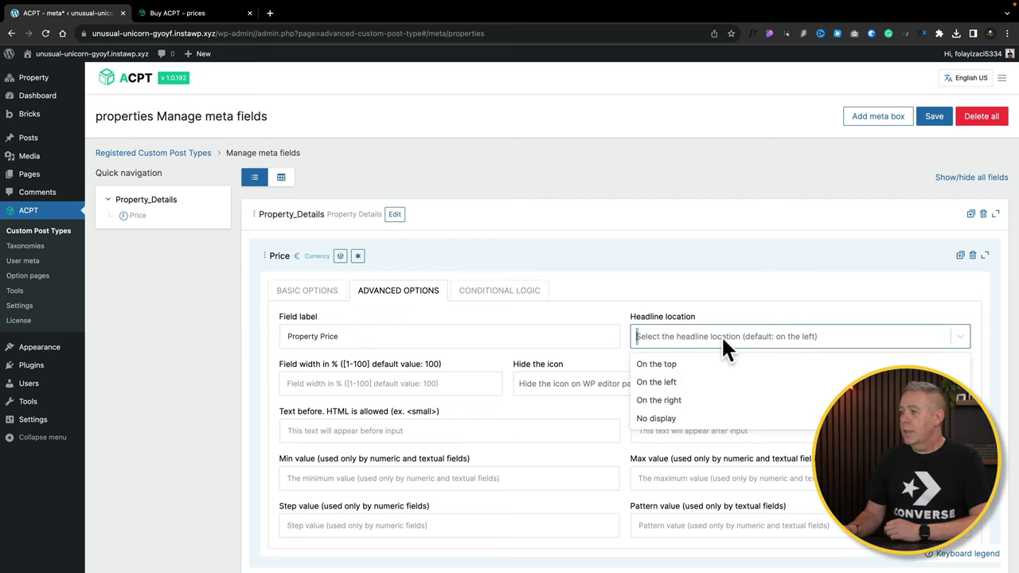
{"action": "left_click", "coordinate": [675, 366]}
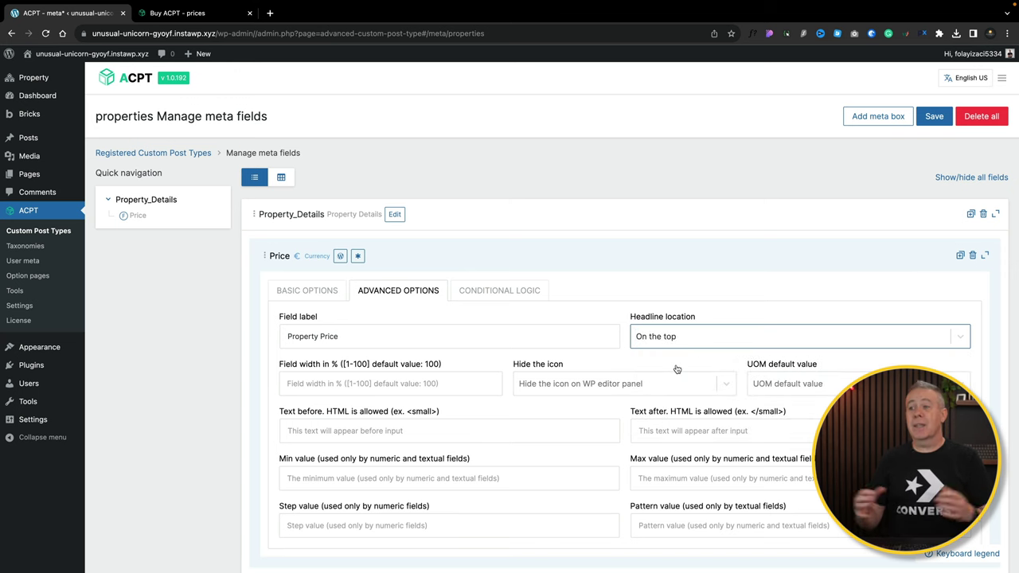
{"action": "left_click", "coordinate": [398, 383]}
{"action": "type", "text": "50"}
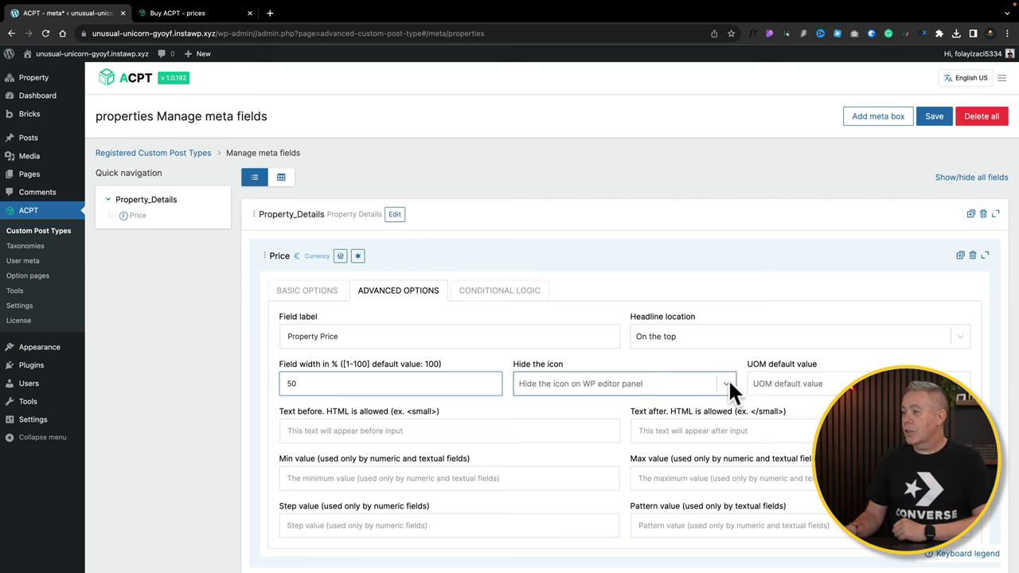
{"action": "left_click", "coordinate": [799, 384]}
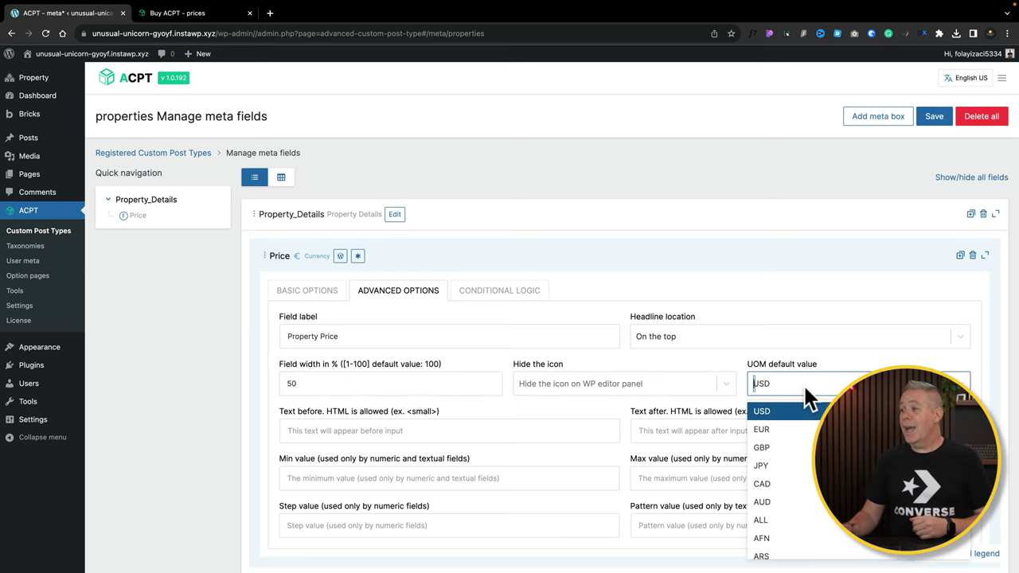
{"action": "left_click", "coordinate": [791, 444]}
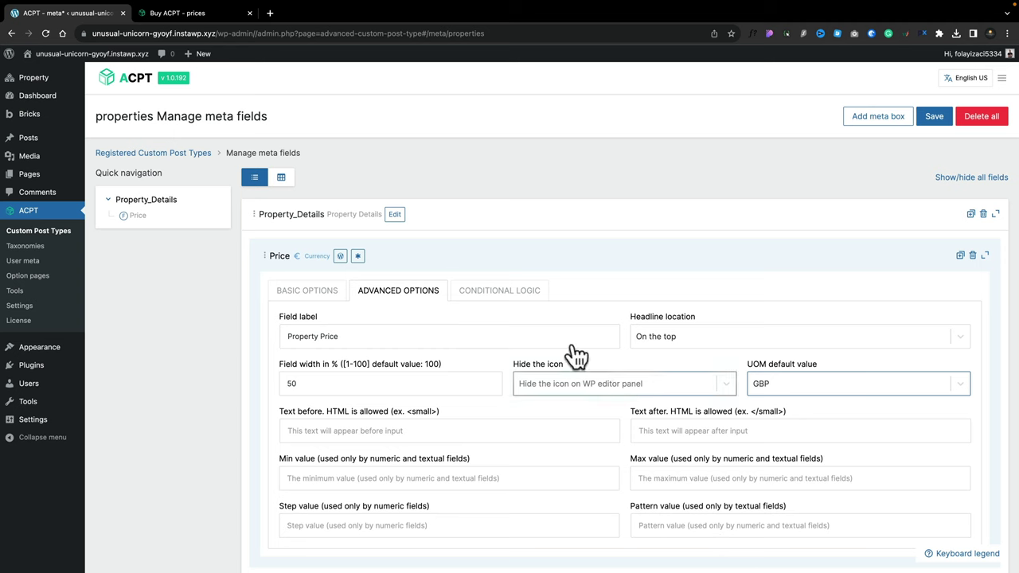
Review the Price field's conditional logic, its basic options and its option for showing in the admin post lists
{"action": "left_click", "coordinate": [510, 295]}
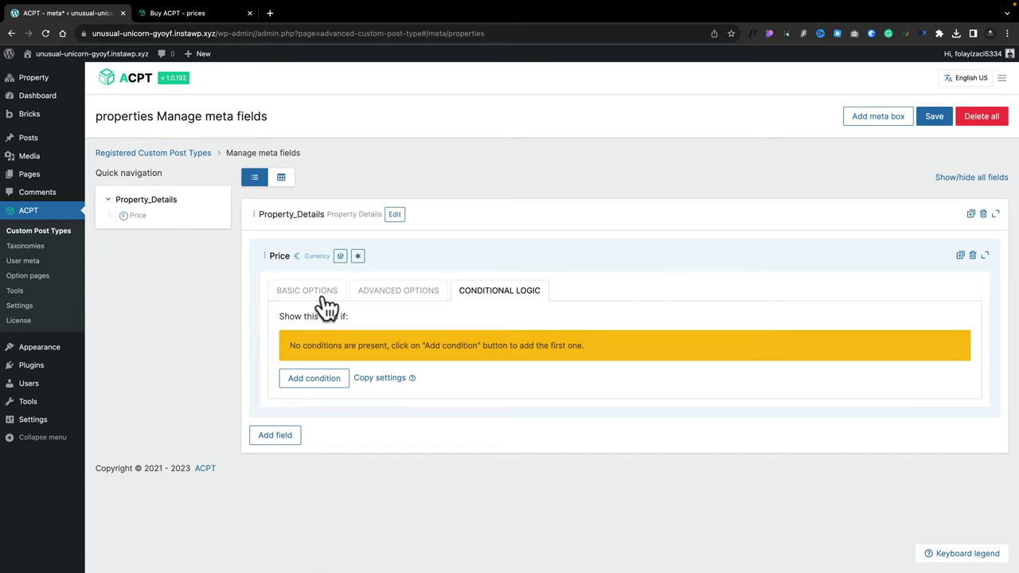
{"action": "left_click", "coordinate": [322, 296]}
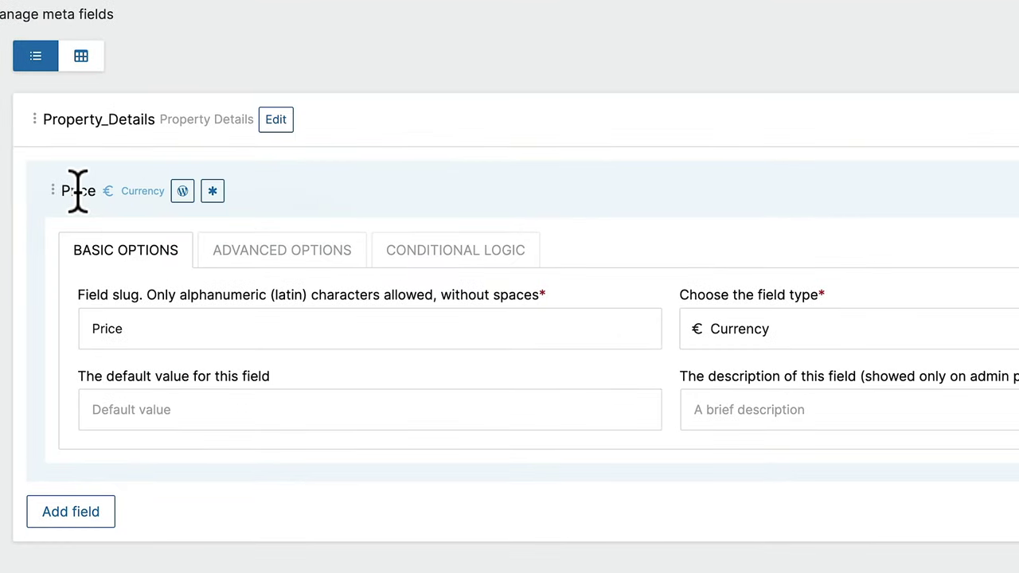
{"action": "left_click", "coordinate": [183, 195]}
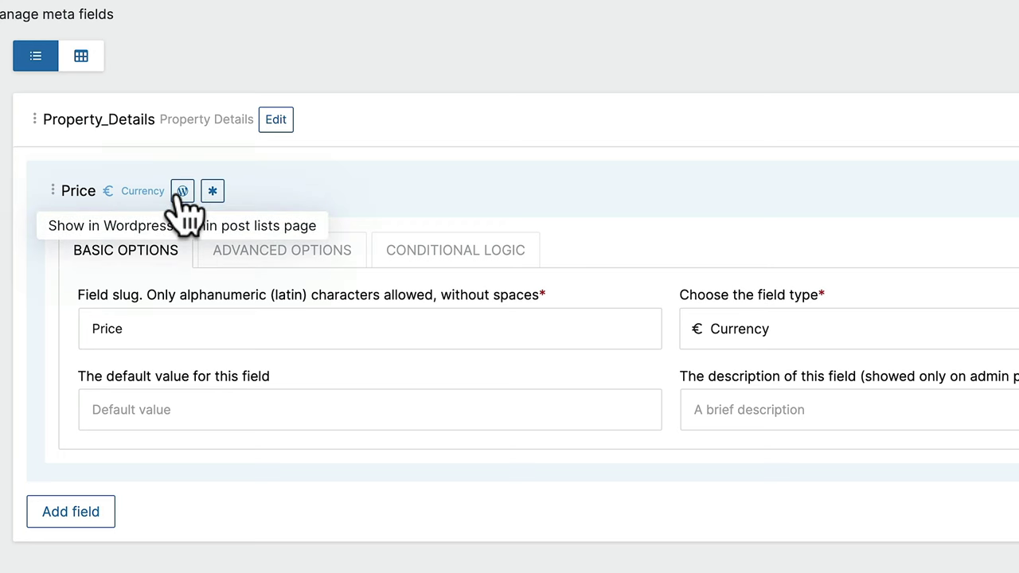
Show the Price field in the WordPress admin post lists and make it a required field
{"action": "left_click", "coordinate": [182, 195]}
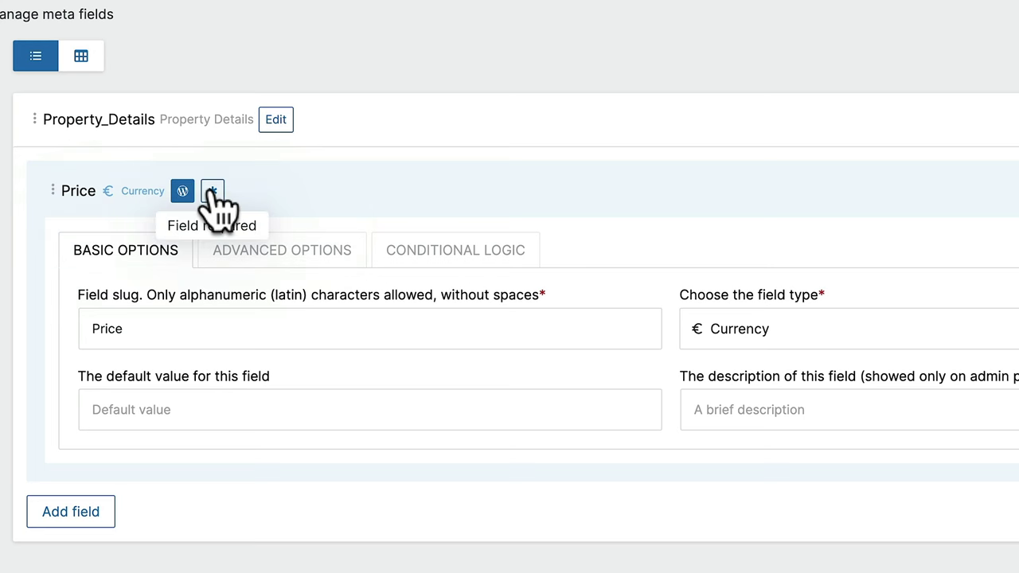
{"action": "left_click", "coordinate": [211, 191]}
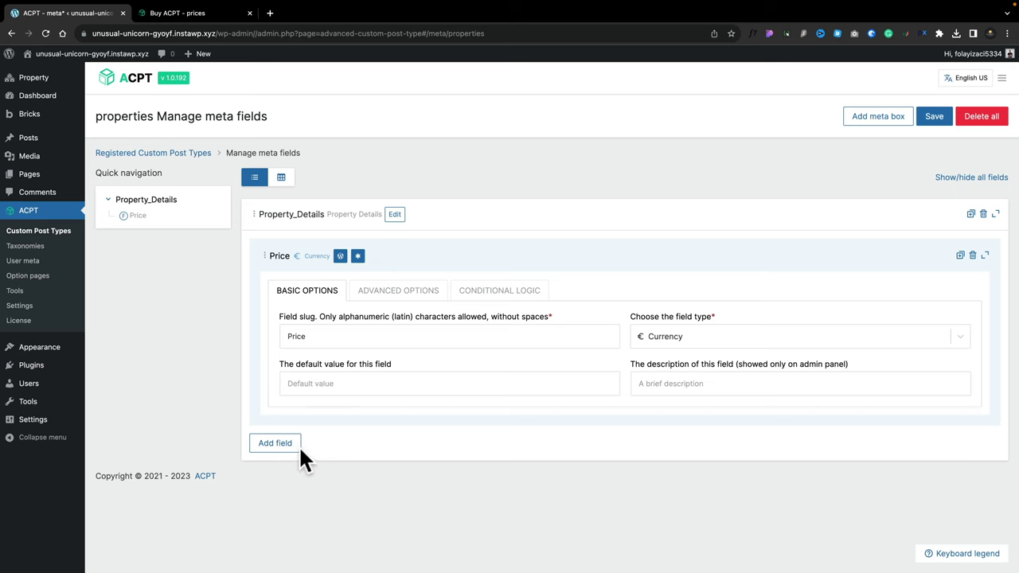
Add another field with slug Location to the Property_Details meta box
{"action": "left_click", "coordinate": [285, 447]}
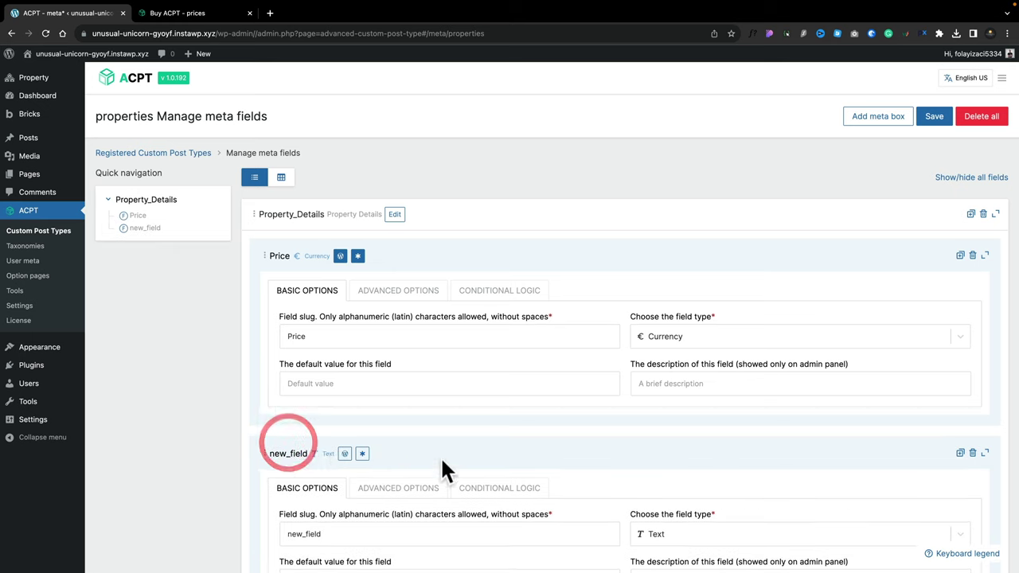
{"action": "scroll", "coordinate": [449, 460], "scroll_direction": "down", "scroll_amount": 3}
{"action": "scroll", "coordinate": [452, 474], "scroll_direction": "down", "scroll_amount": 1}
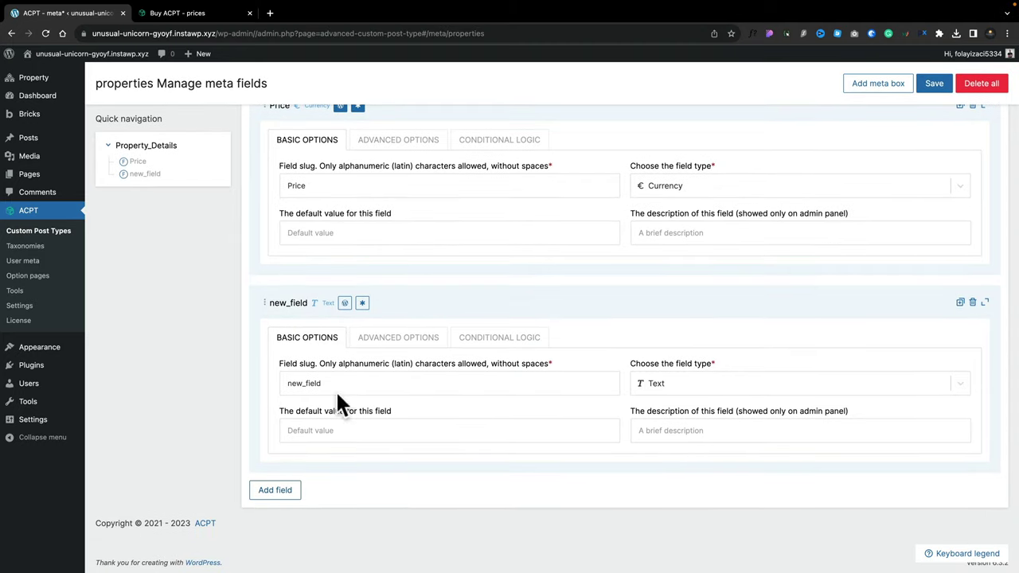
{"action": "type", "text": "Location"}
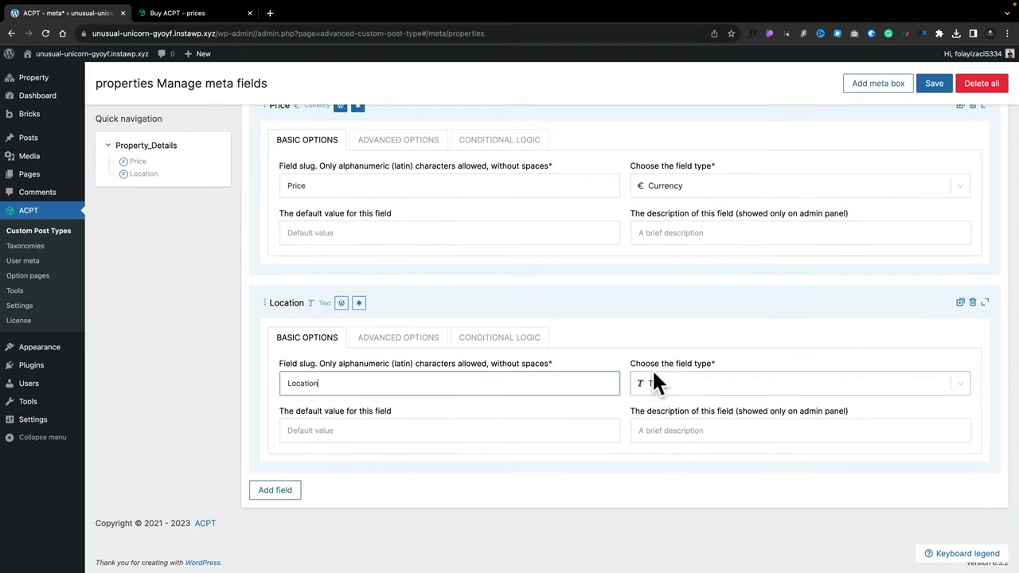
Give the Location field label Property Location, width 50% and headline location On the top; make it required and shown in admin post lists
{"action": "left_click", "coordinate": [390, 342]}
{"action": "scroll", "coordinate": [434, 366], "scroll_direction": "down", "scroll_amount": 1}
{"action": "type", "text": "Property Location"}
{"action": "left_click", "coordinate": [418, 383]}
{"action": "type", "text": "50"}
{"action": "left_click", "coordinate": [764, 343]}
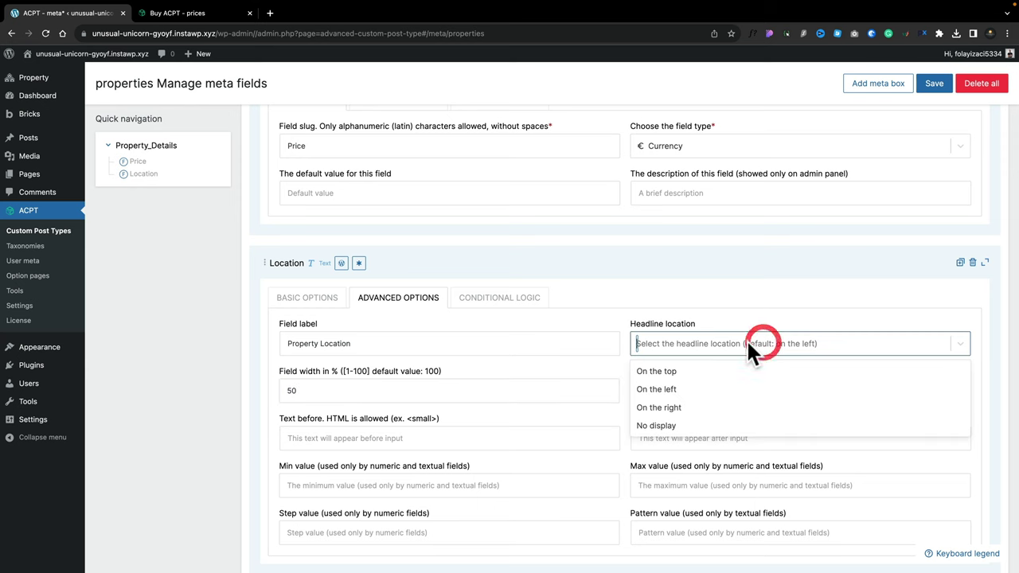
{"action": "left_click", "coordinate": [673, 369]}
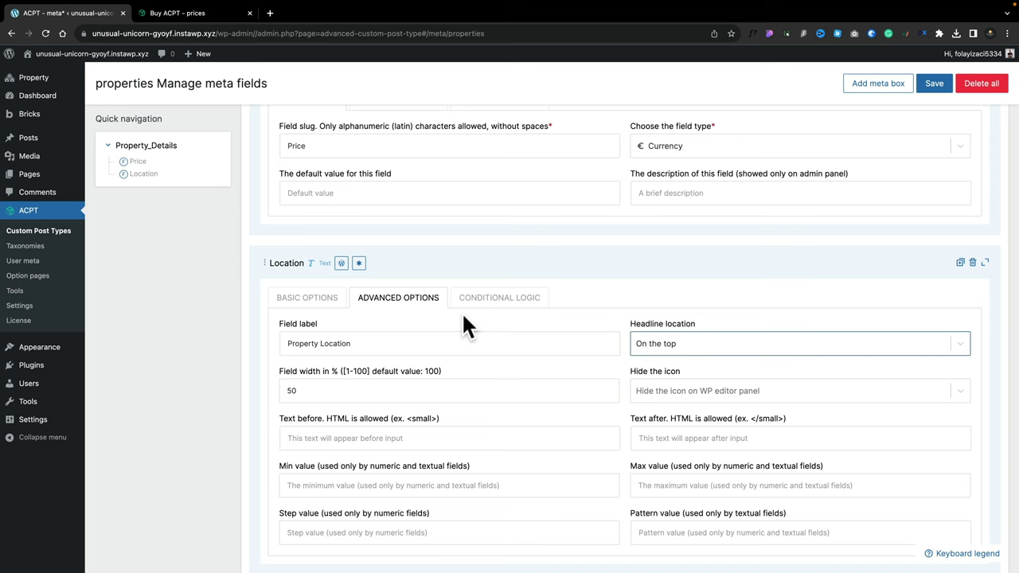
{"action": "left_click", "coordinate": [343, 265]}
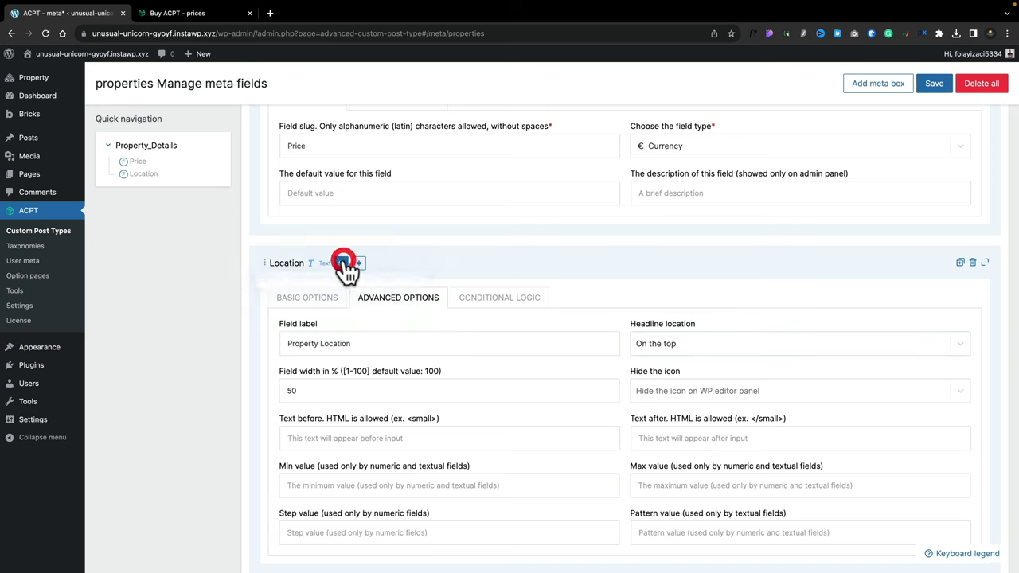
{"action": "left_click", "coordinate": [360, 266]}
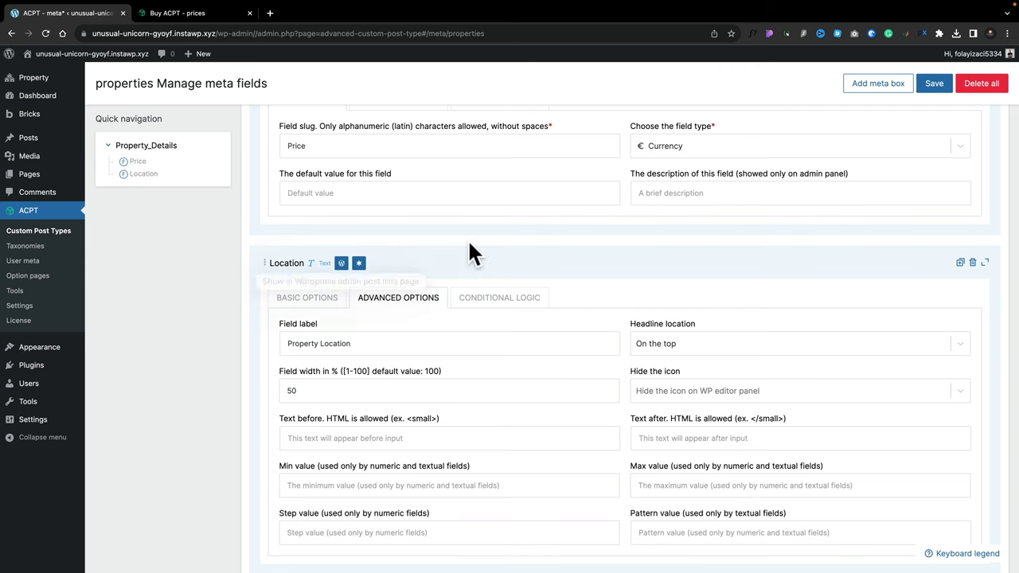
Add a third field with slug Gallery and field type Gallery to the Property_Details meta box
{"action": "scroll", "coordinate": [471, 251], "scroll_direction": "down", "scroll_amount": 3}
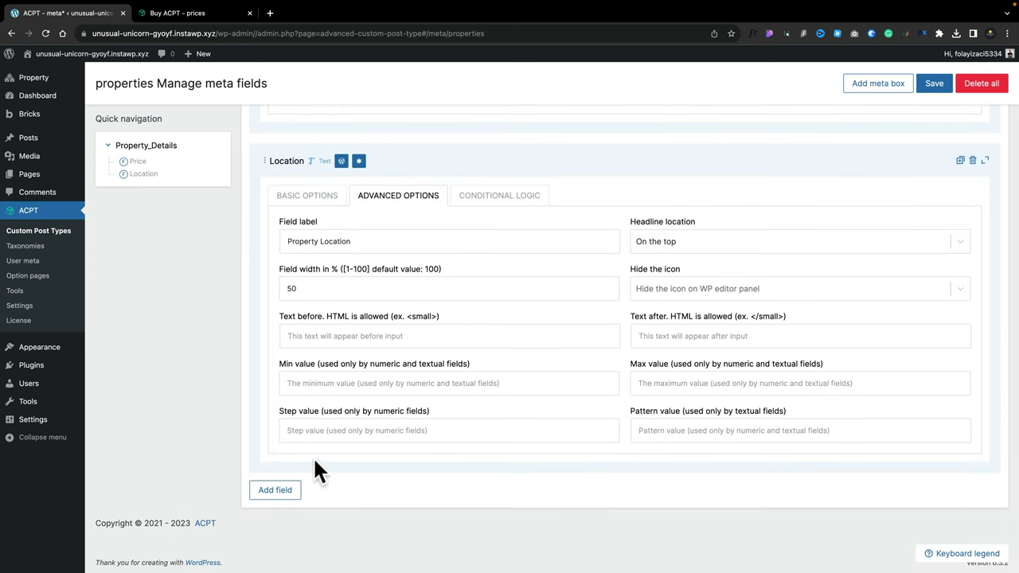
{"action": "left_click", "coordinate": [282, 489]}
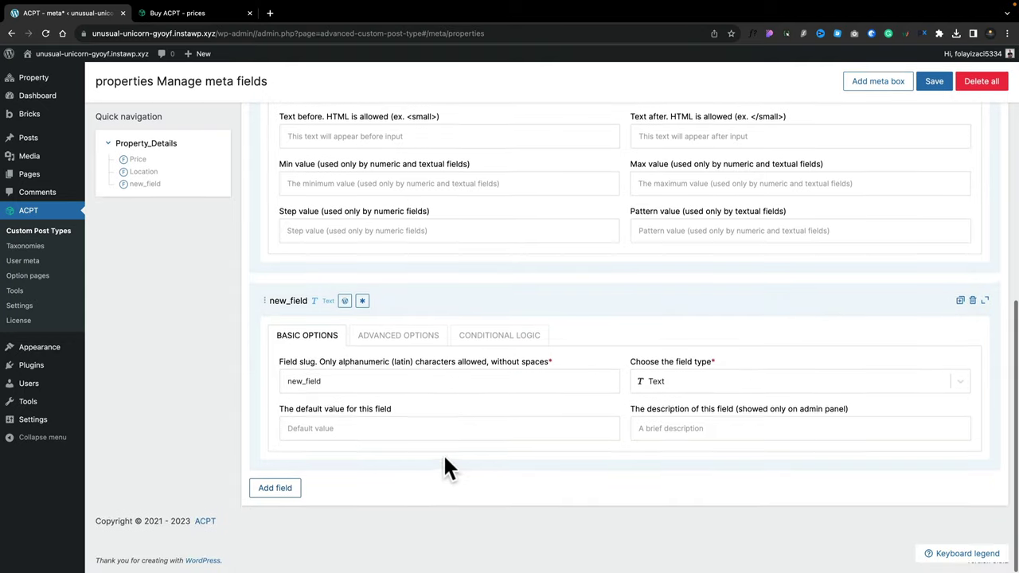
{"action": "left_click", "coordinate": [339, 385]}
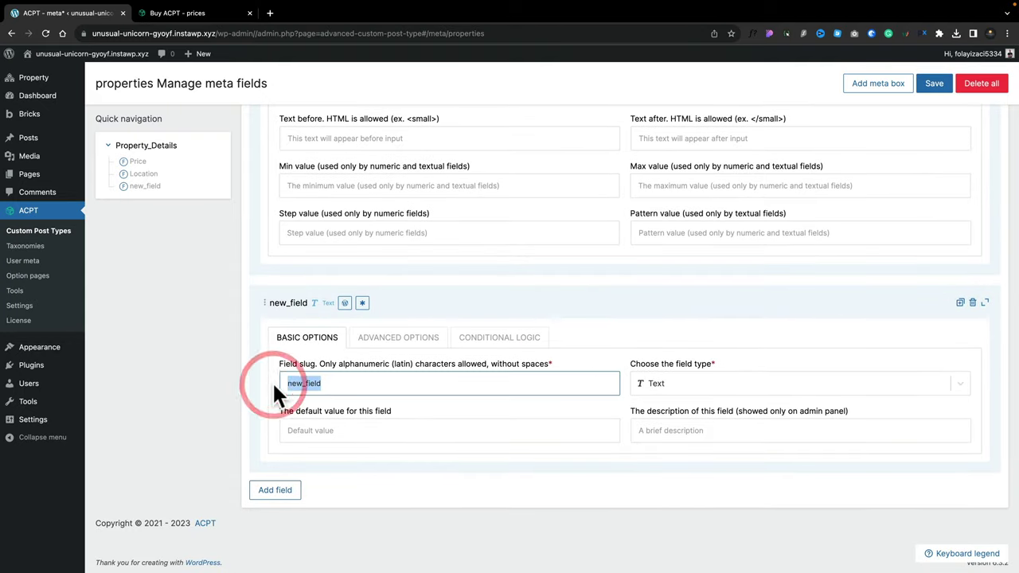
{"action": "type", "text": "Gallery"}
{"action": "left_click", "coordinate": [661, 383]}
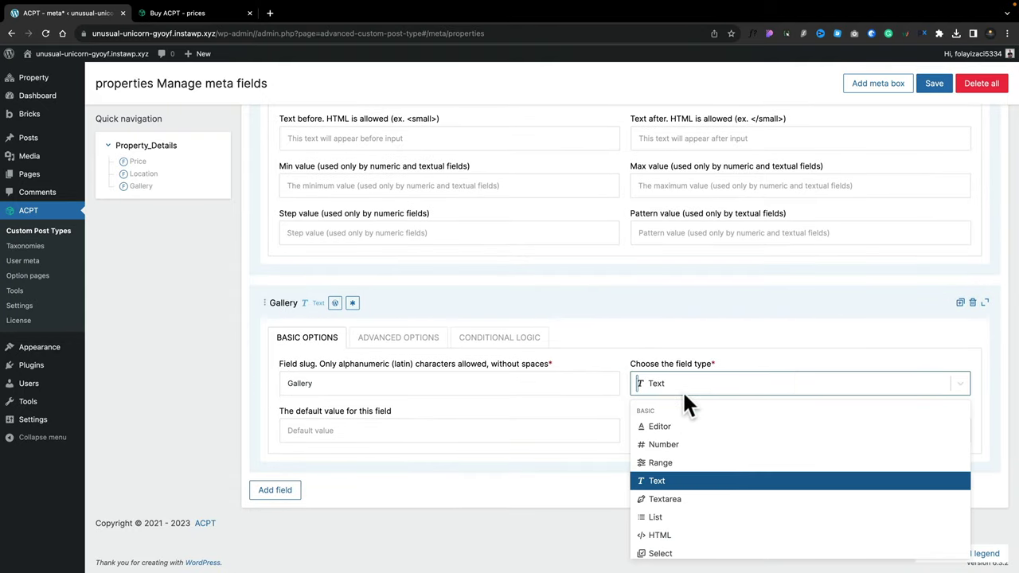
{"action": "type", "text": "galler"}
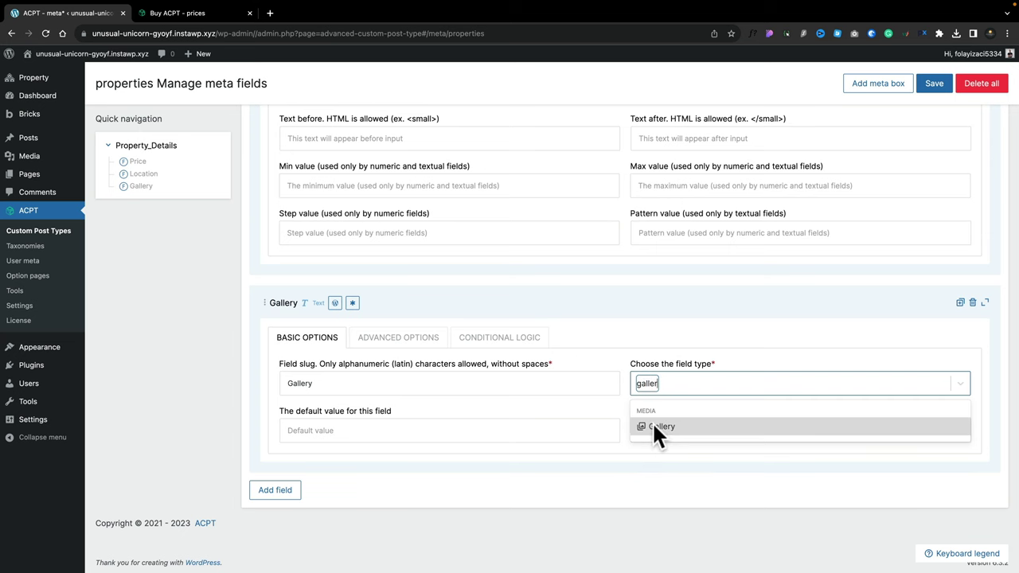
{"action": "left_click", "coordinate": [652, 423]}
Look over the Gallery field's advanced options and save the properties meta fields
{"action": "left_click", "coordinate": [396, 346]}
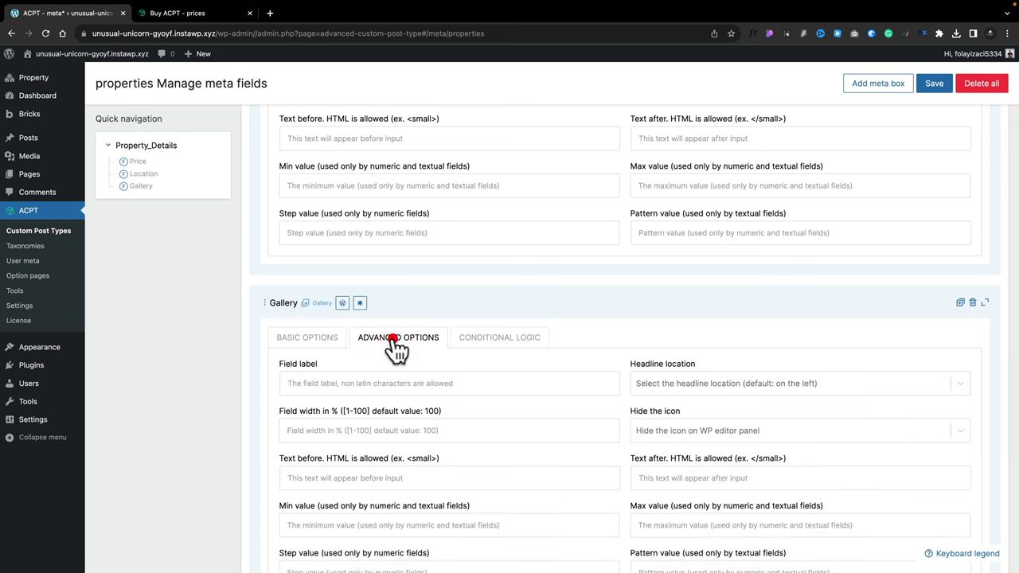
{"action": "scroll", "coordinate": [498, 442], "scroll_direction": "down", "scroll_amount": 3}
{"action": "scroll", "coordinate": [499, 446], "scroll_direction": "down", "scroll_amount": 1}
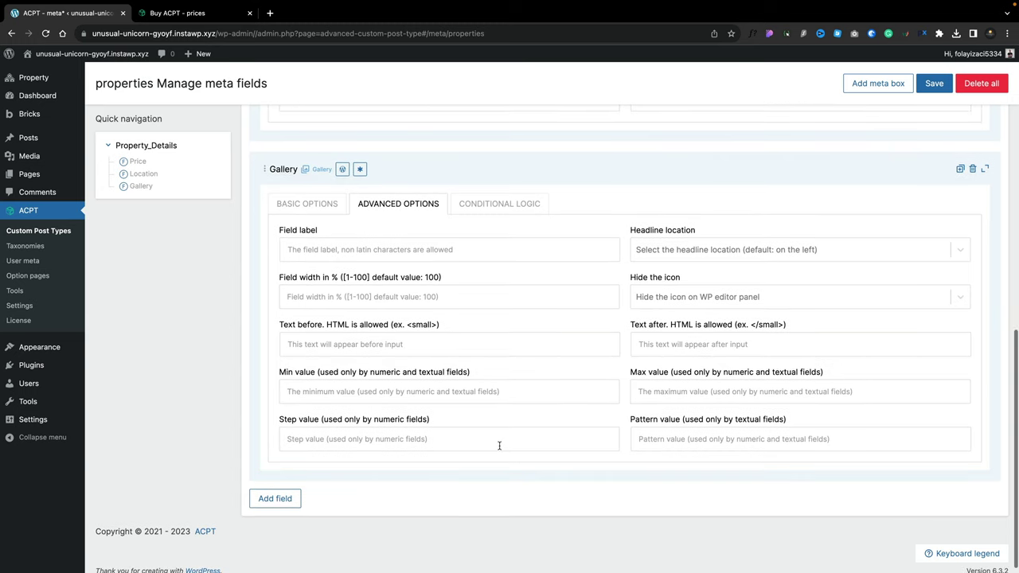
{"action": "scroll", "coordinate": [499, 446], "scroll_direction": "up", "scroll_amount": 1}
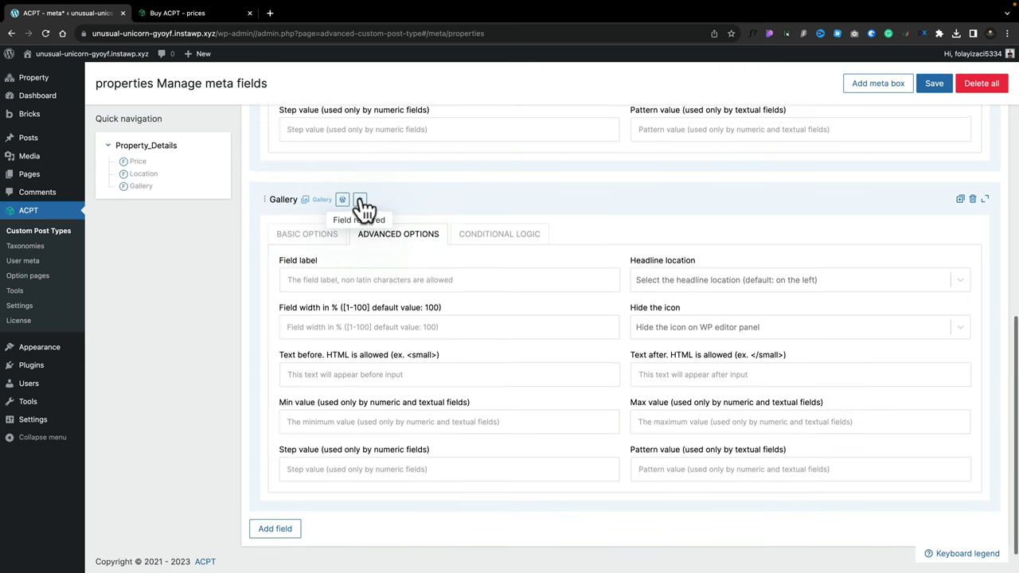
{"action": "scroll", "coordinate": [362, 207], "scroll_direction": "up", "scroll_amount": 12}
{"action": "left_click", "coordinate": [932, 88]}
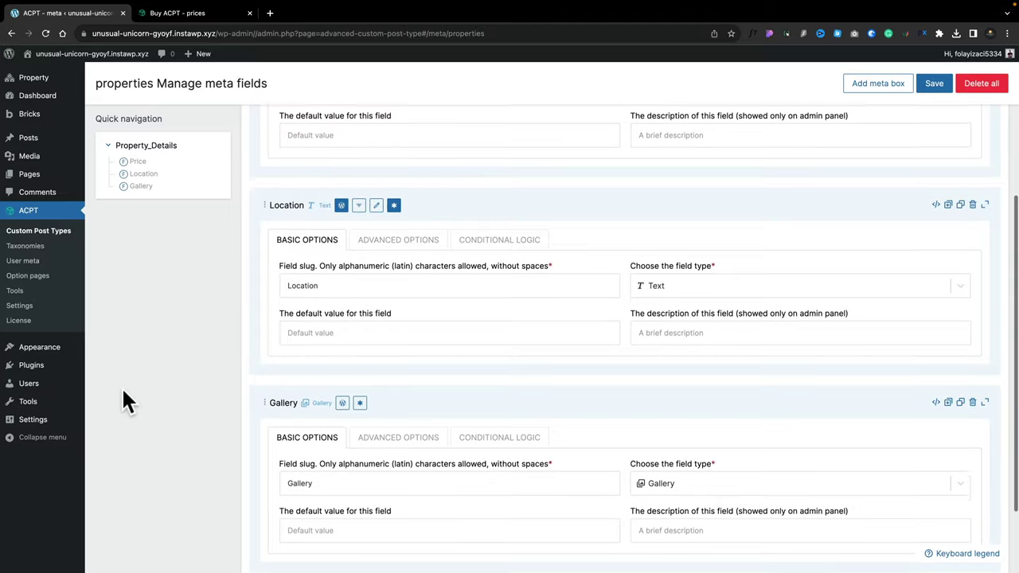
Switch the saved meta fields to the tabular view and look through the Price, Location and Gallery fields
{"action": "scroll", "coordinate": [123, 391], "scroll_direction": "up", "scroll_amount": 5}
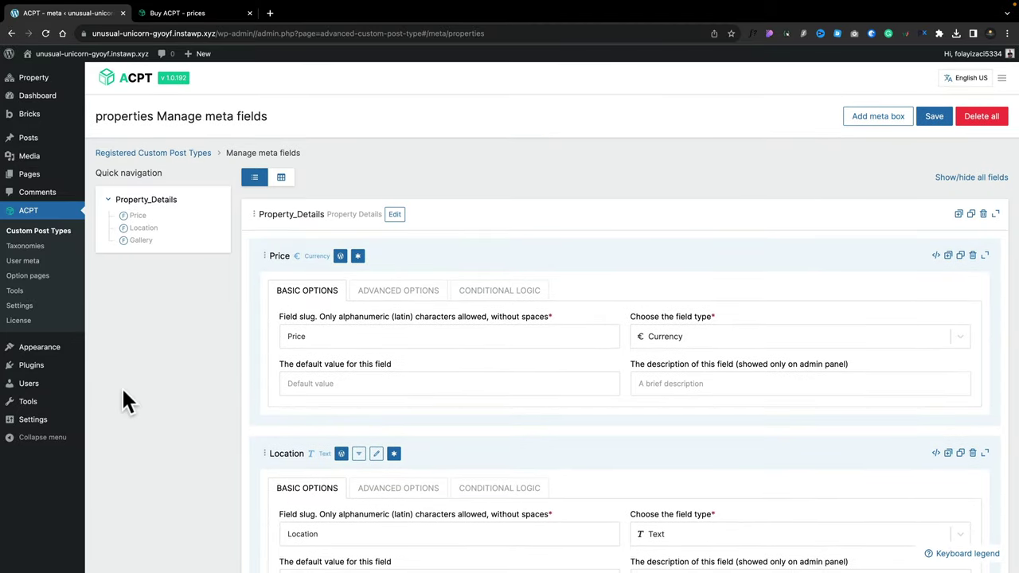
{"action": "left_click", "coordinate": [281, 178]}
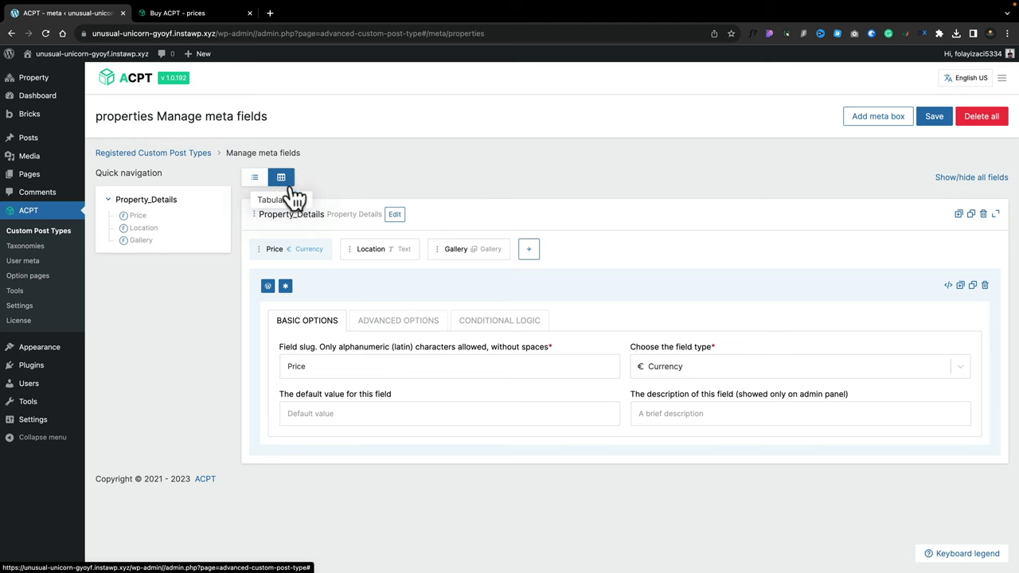
{"action": "left_click", "coordinate": [367, 249]}
{"action": "left_click", "coordinate": [458, 249]}
{"action": "left_click", "coordinate": [374, 249]}
{"action": "left_click", "coordinate": [274, 249]}
{"action": "left_click", "coordinate": [383, 240]}
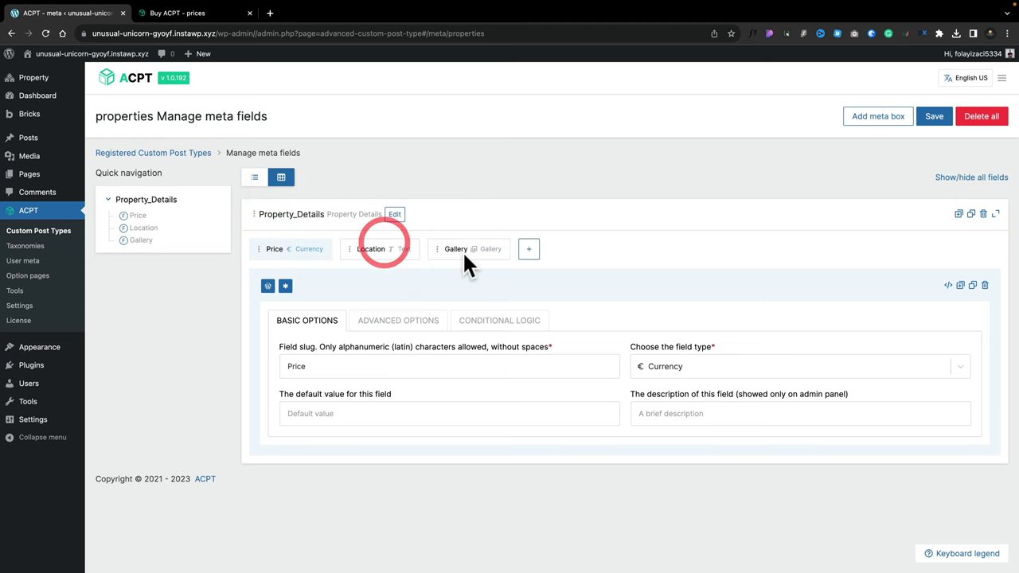
{"action": "left_click", "coordinate": [391, 248]}
{"action": "left_click", "coordinate": [466, 251]}
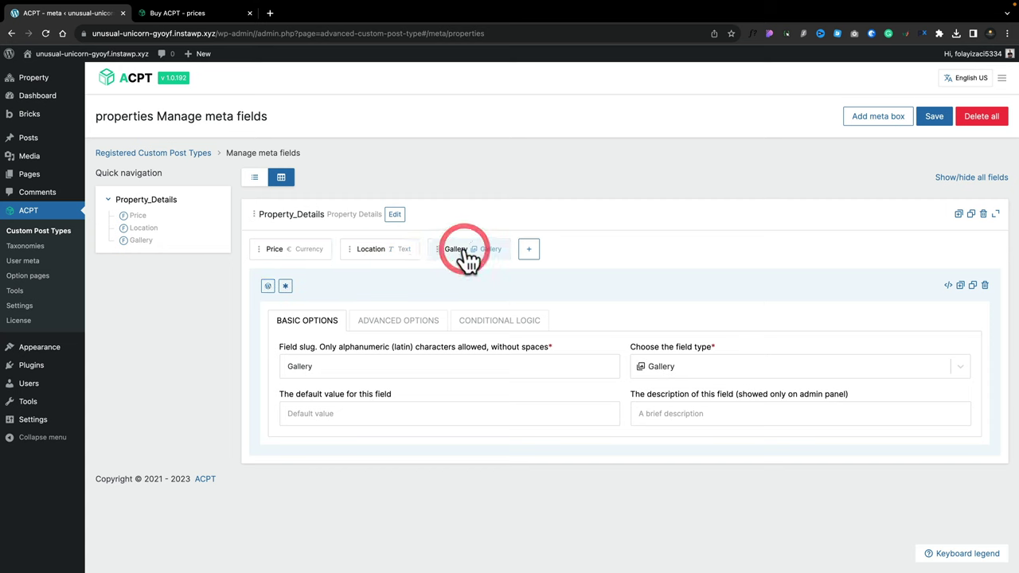
Enable the filter and edit options for the Location field and save the meta fields
{"action": "left_click", "coordinate": [370, 253]}
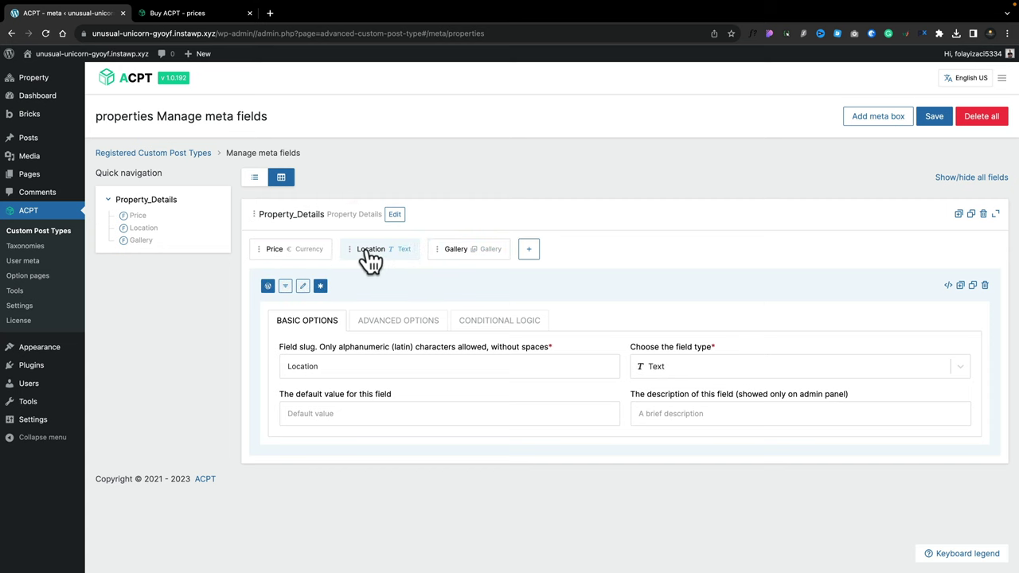
{"action": "left_click", "coordinate": [286, 288]}
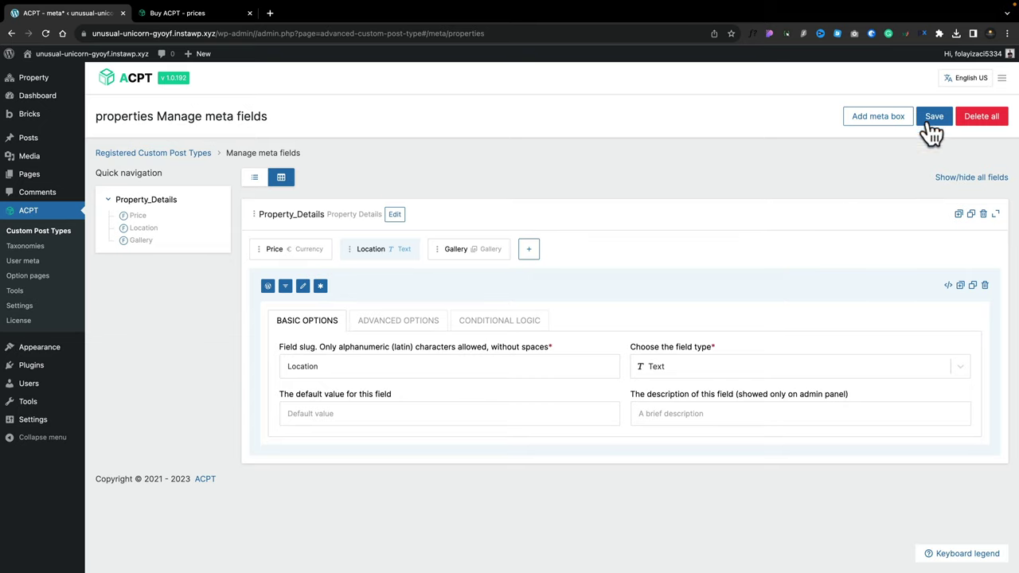
{"action": "left_click", "coordinate": [931, 125]}
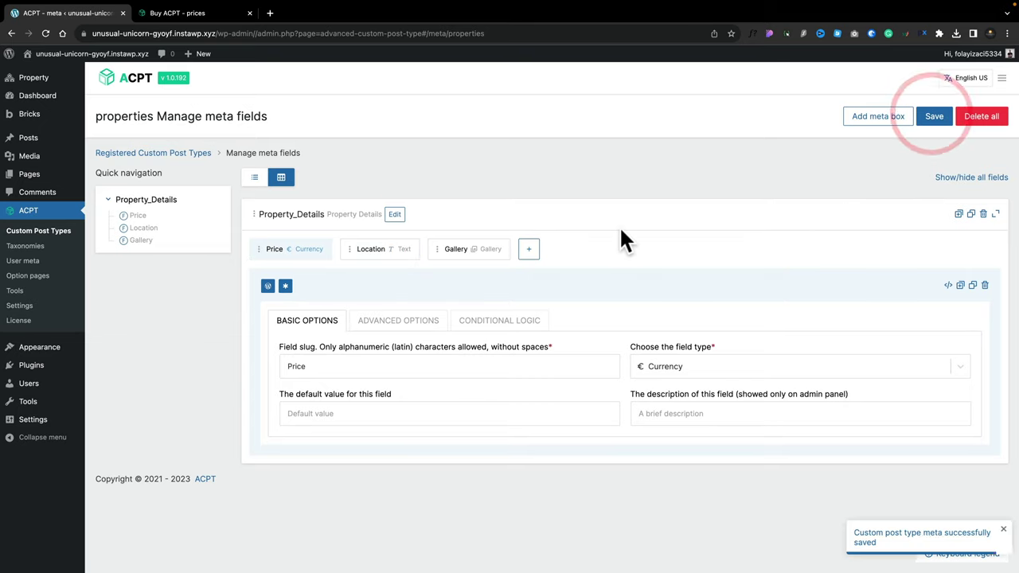
Open the list of all properties and start adding a new property
{"action": "mouse_move", "coordinate": [50, 88]}
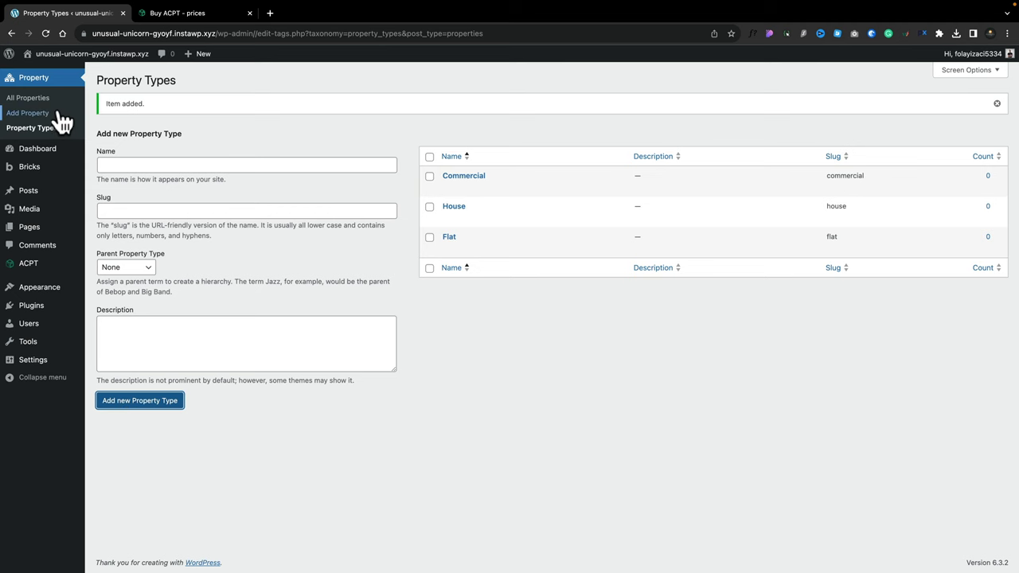
{"action": "left_click", "coordinate": [38, 99]}
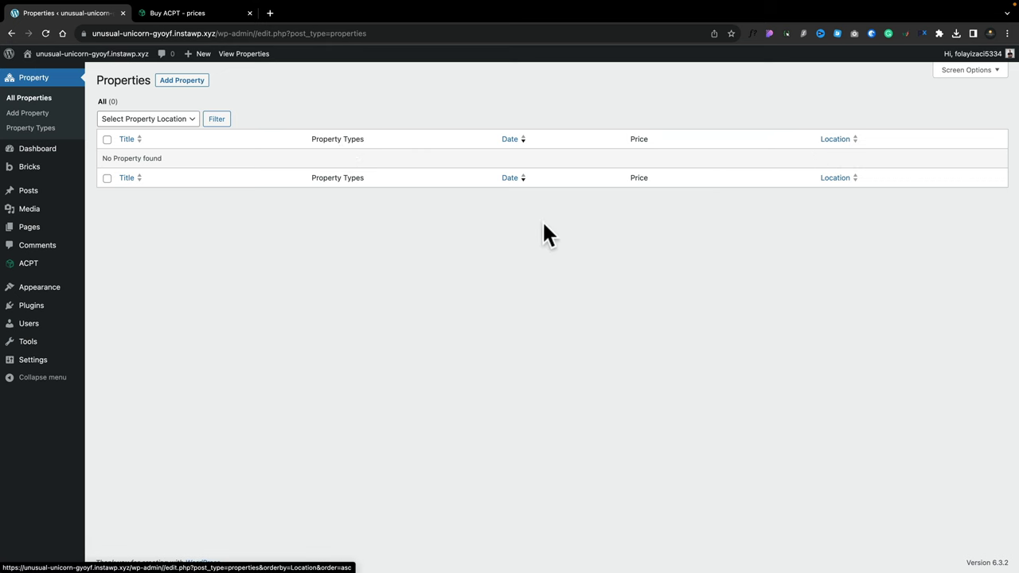
{"action": "left_click", "coordinate": [182, 82]}
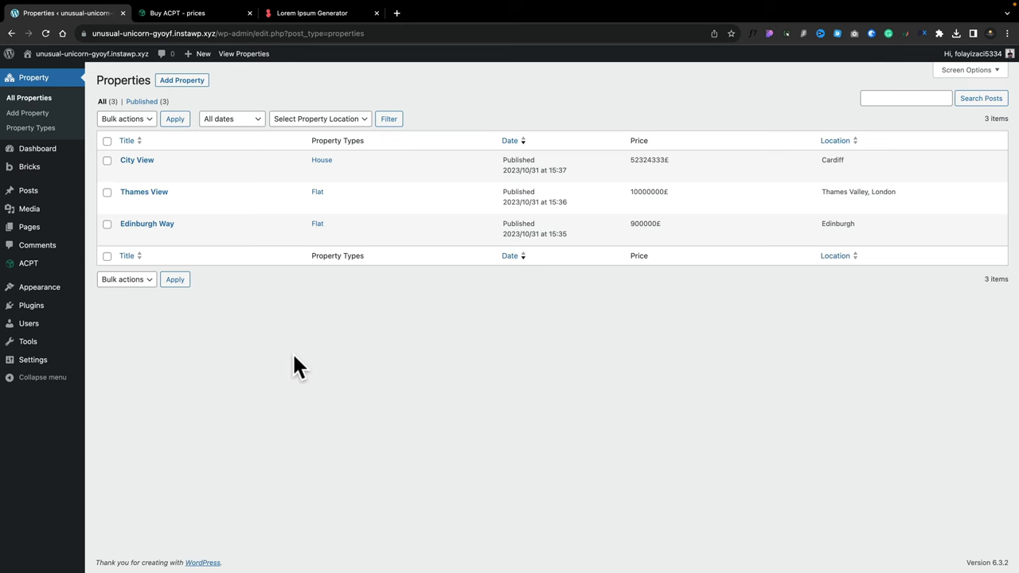
Add a template condition that applies the property template to the post type archive of Properties
{"action": "mouse_move", "coordinate": [31, 171]}
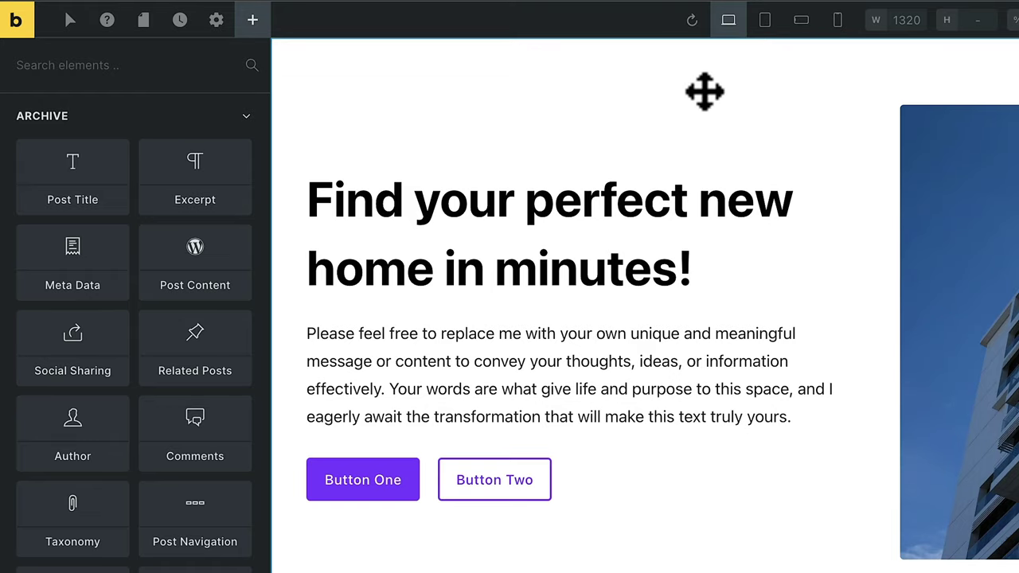
{"action": "left_click", "coordinate": [215, 23]}
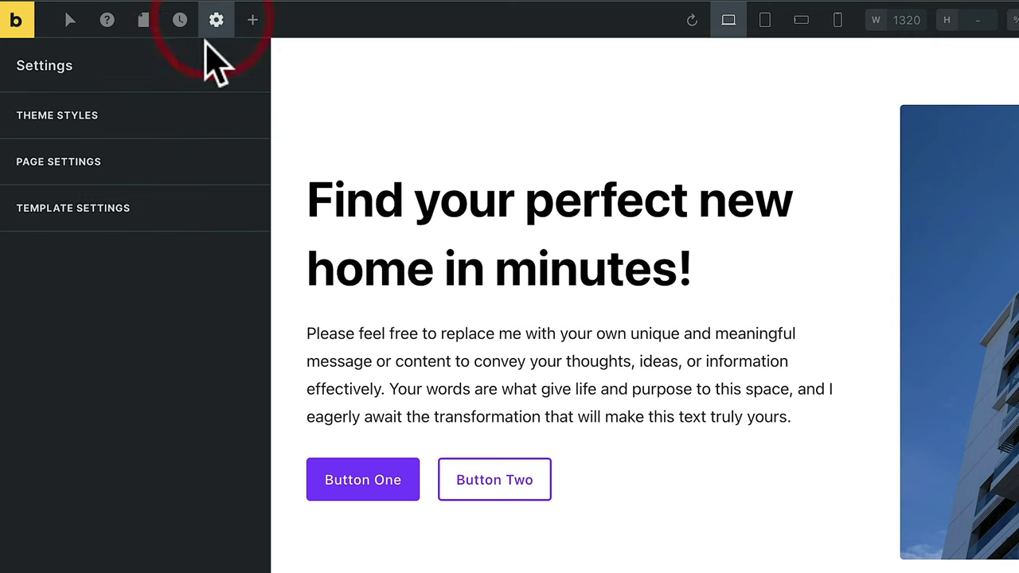
{"action": "left_click", "coordinate": [100, 209]}
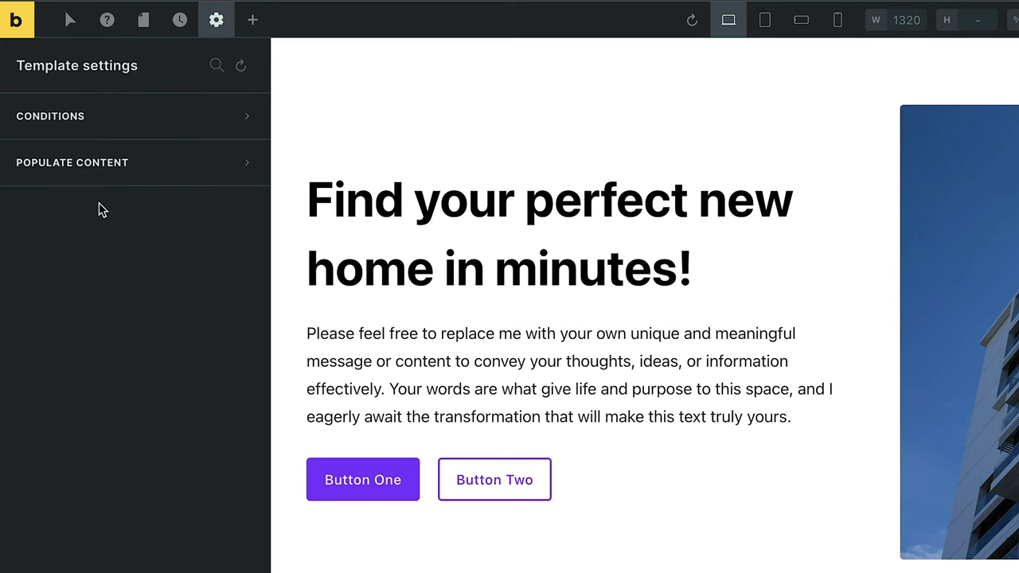
{"action": "left_click", "coordinate": [103, 121]}
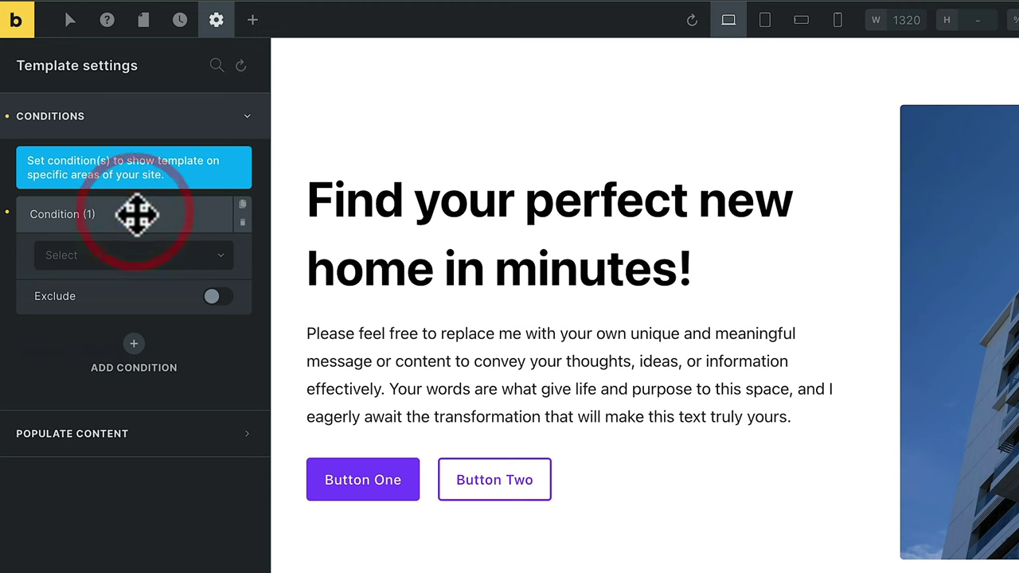
{"action": "left_click", "coordinate": [172, 254]}
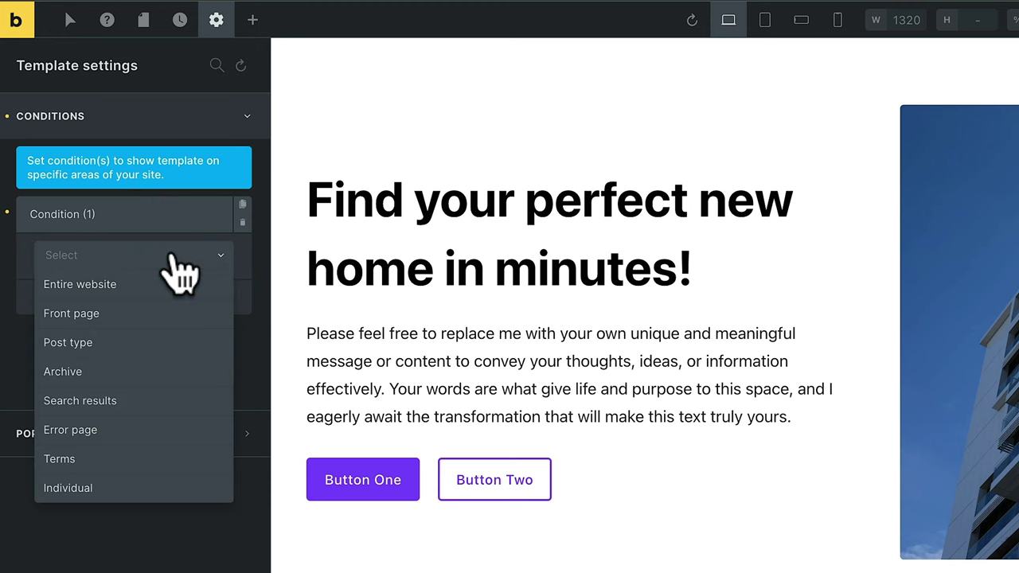
{"action": "left_click", "coordinate": [102, 370]}
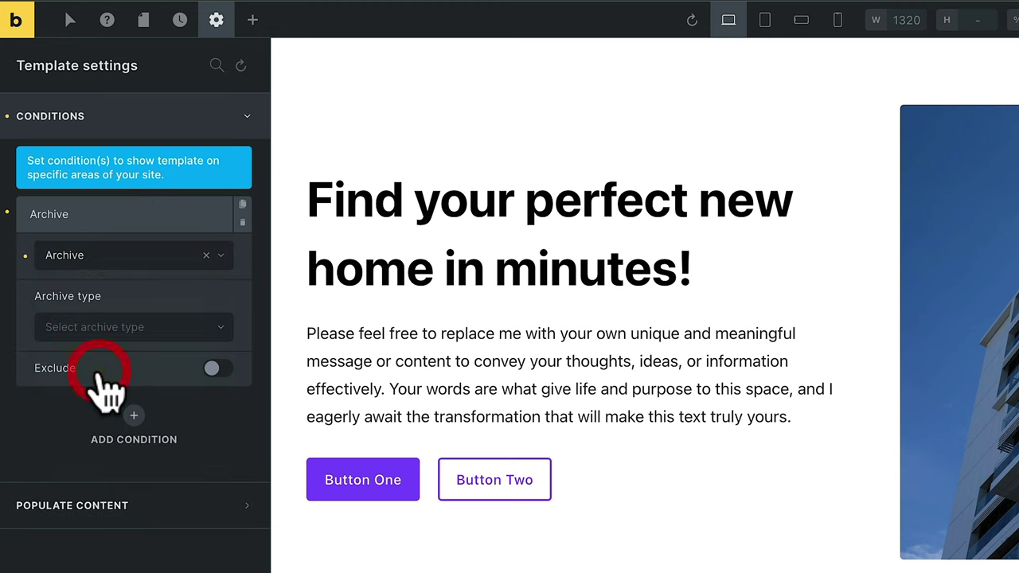
{"action": "left_click", "coordinate": [135, 327]}
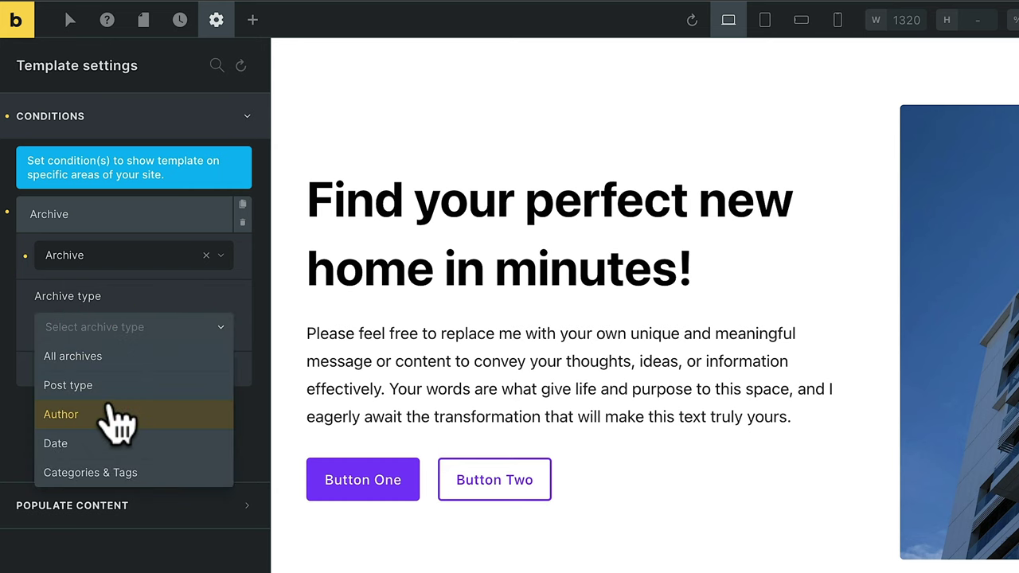
{"action": "left_click", "coordinate": [111, 387]}
{"action": "left_click", "coordinate": [124, 398]}
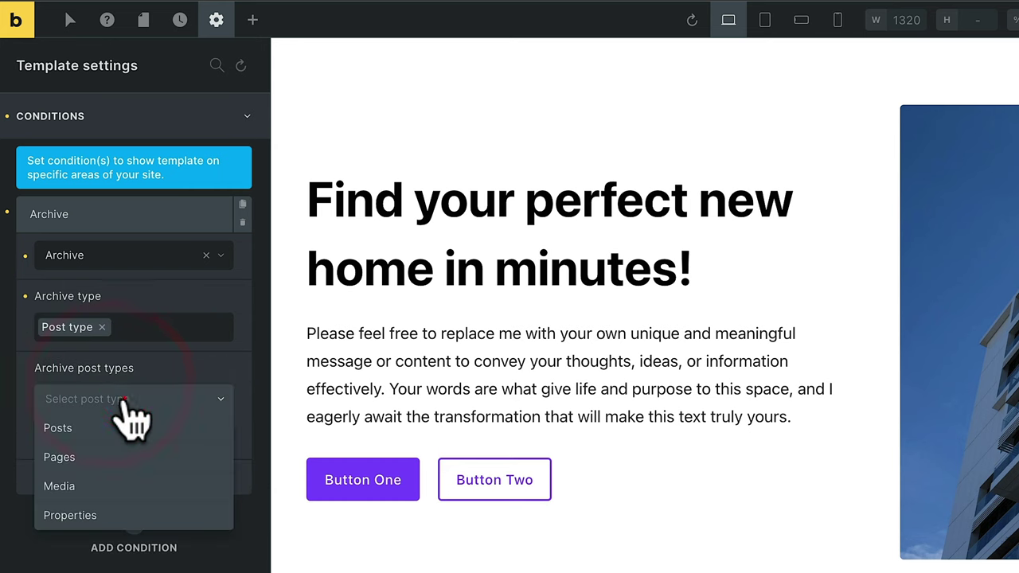
{"action": "left_click", "coordinate": [94, 514]}
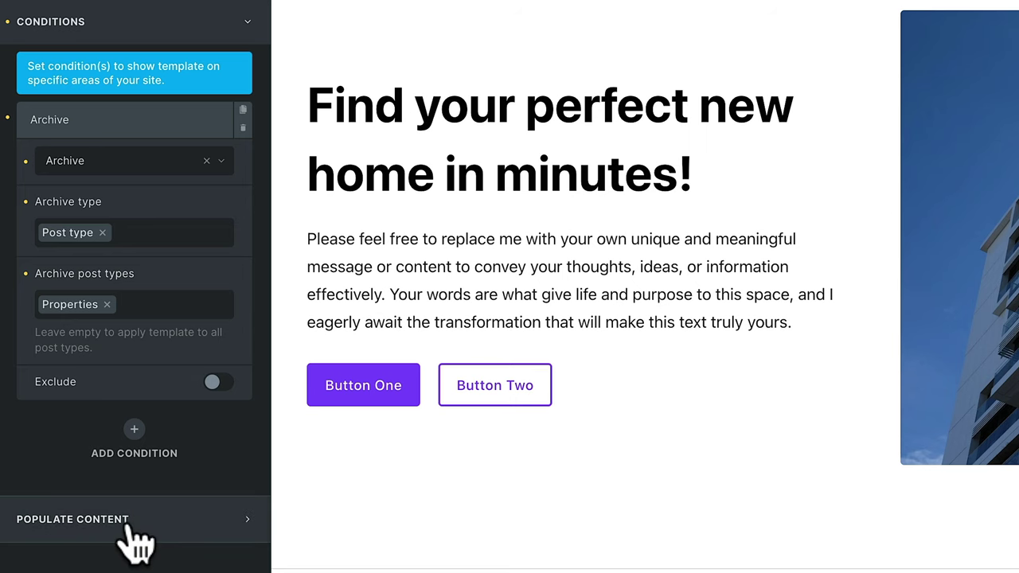
Populate the template preview with Archive (posts) content for the Properties post type and apply the preview
{"action": "left_click", "coordinate": [128, 522]}
{"action": "left_click", "coordinate": [219, 223]}
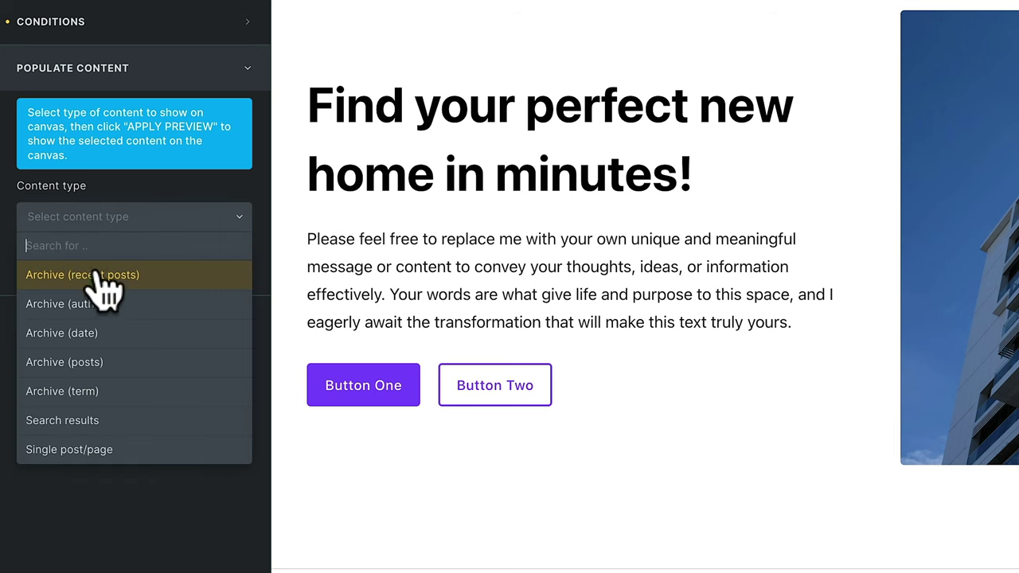
{"action": "left_click", "coordinate": [104, 363]}
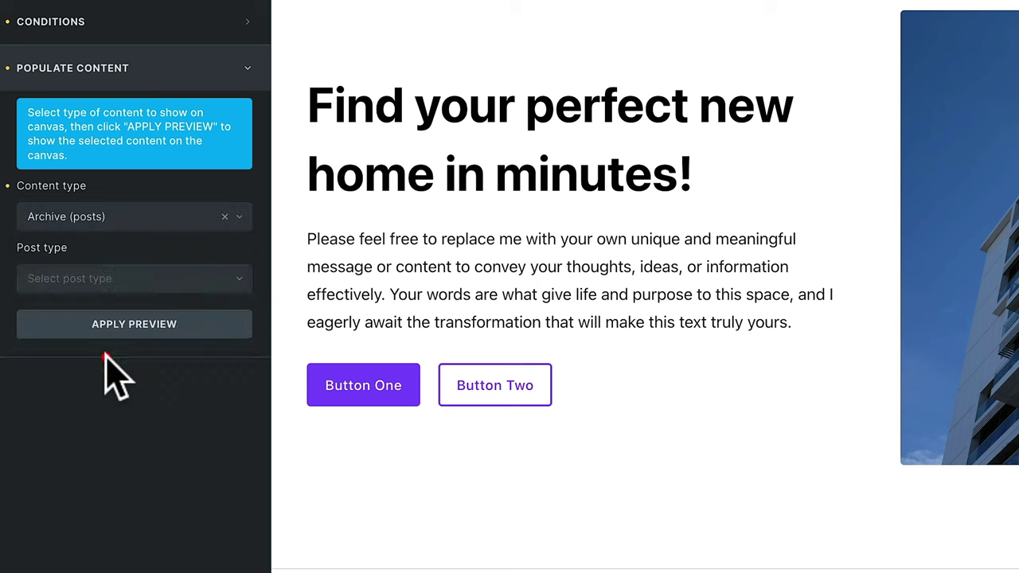
{"action": "left_click", "coordinate": [102, 280]}
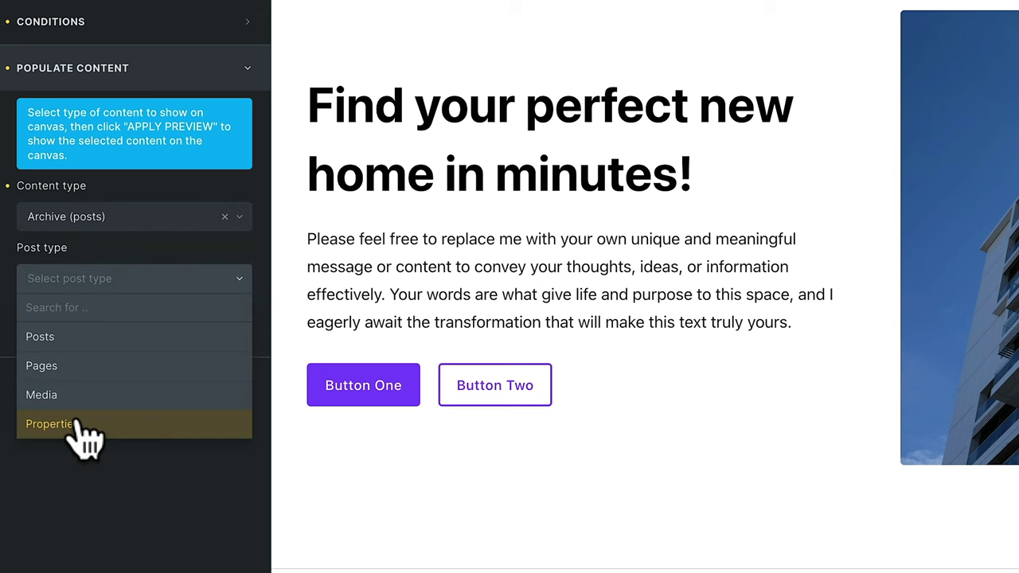
{"action": "left_click", "coordinate": [77, 423]}
{"action": "left_click", "coordinate": [132, 324]}
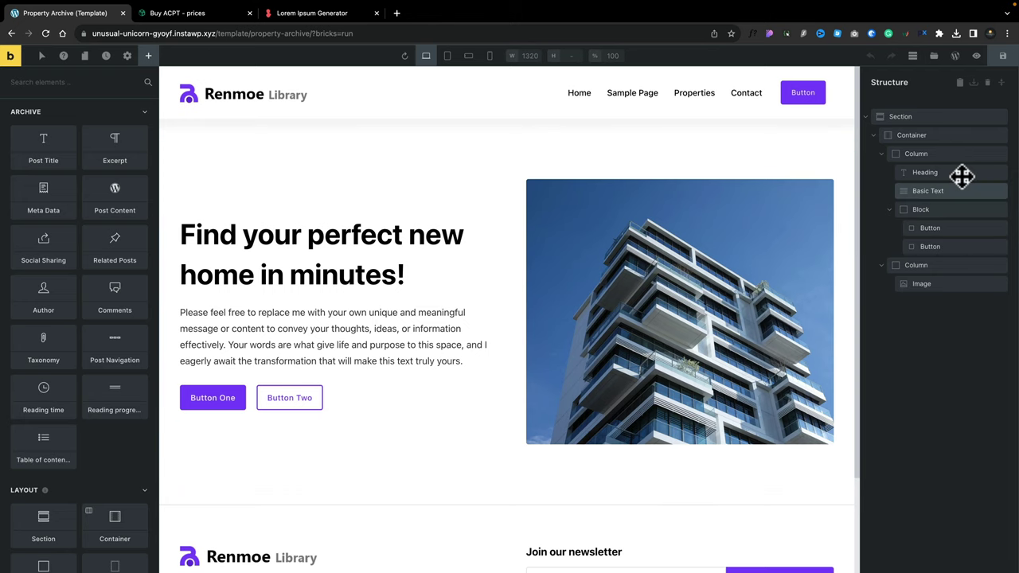
Collapse the hero section in the structure and add a new section with a container below it
{"action": "left_click", "coordinate": [866, 116]}
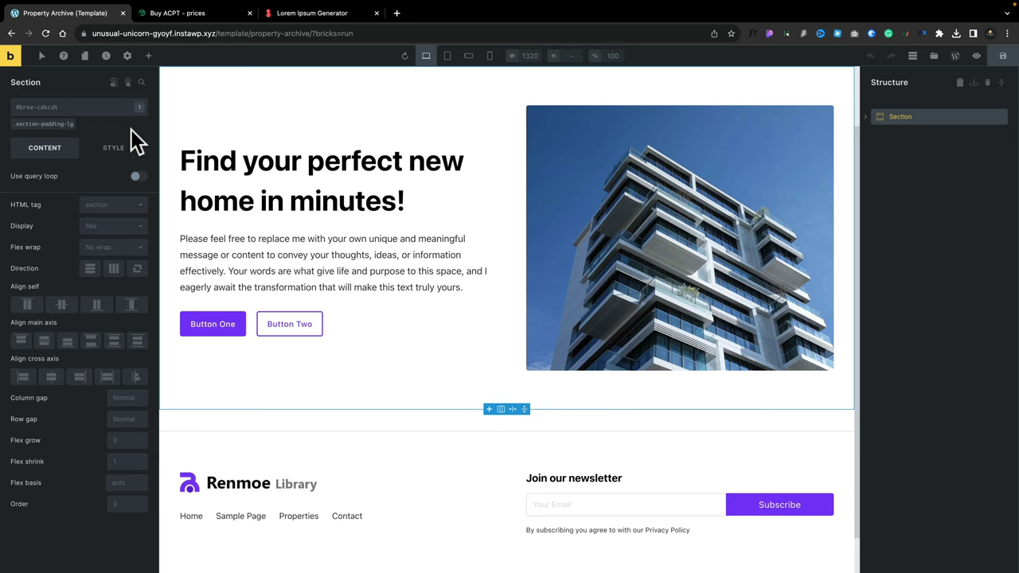
{"action": "left_click", "coordinate": [148, 56]}
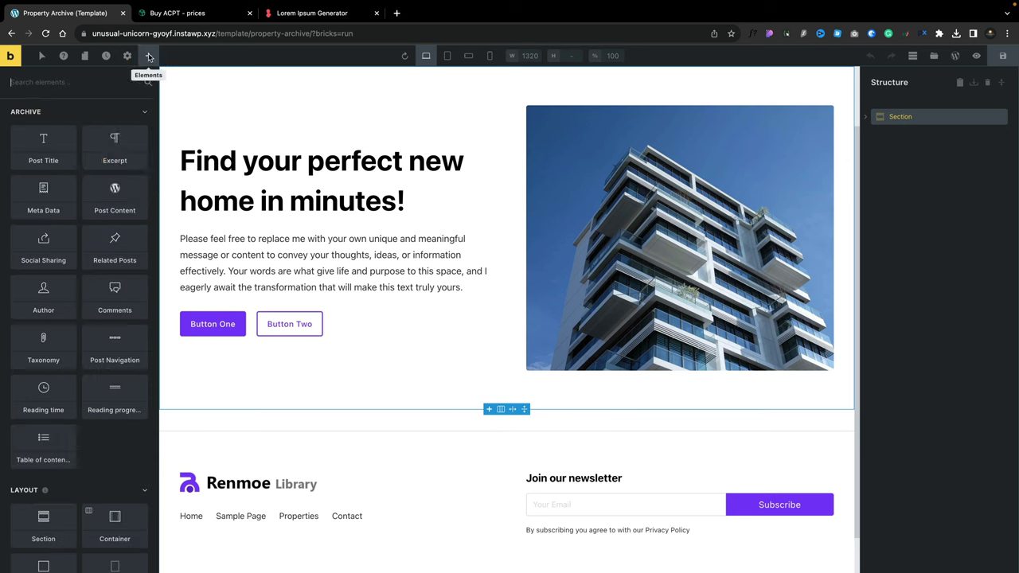
{"action": "scroll", "coordinate": [80, 466], "scroll_direction": "down", "scroll_amount": 2}
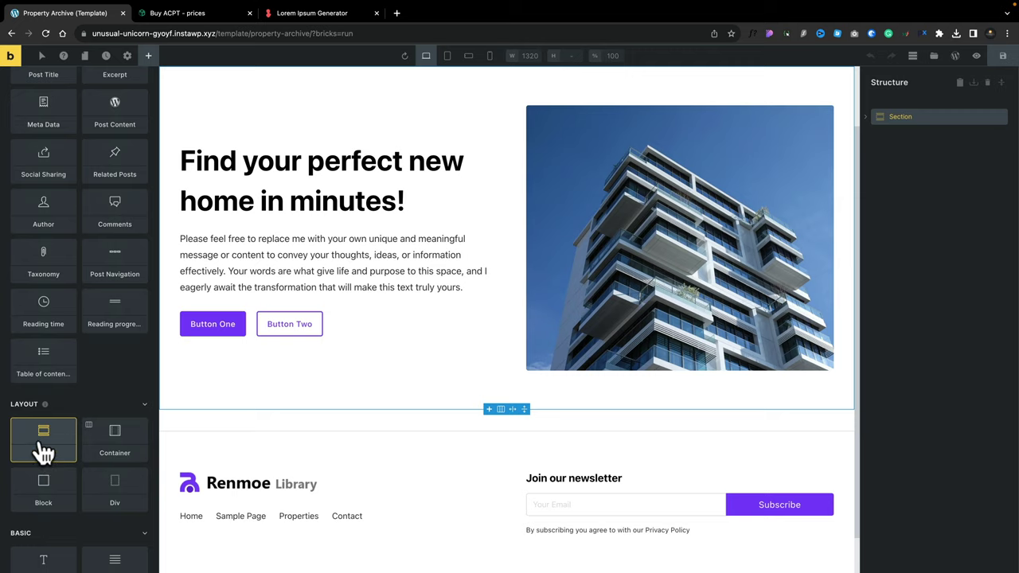
{"action": "left_click", "coordinate": [41, 448]}
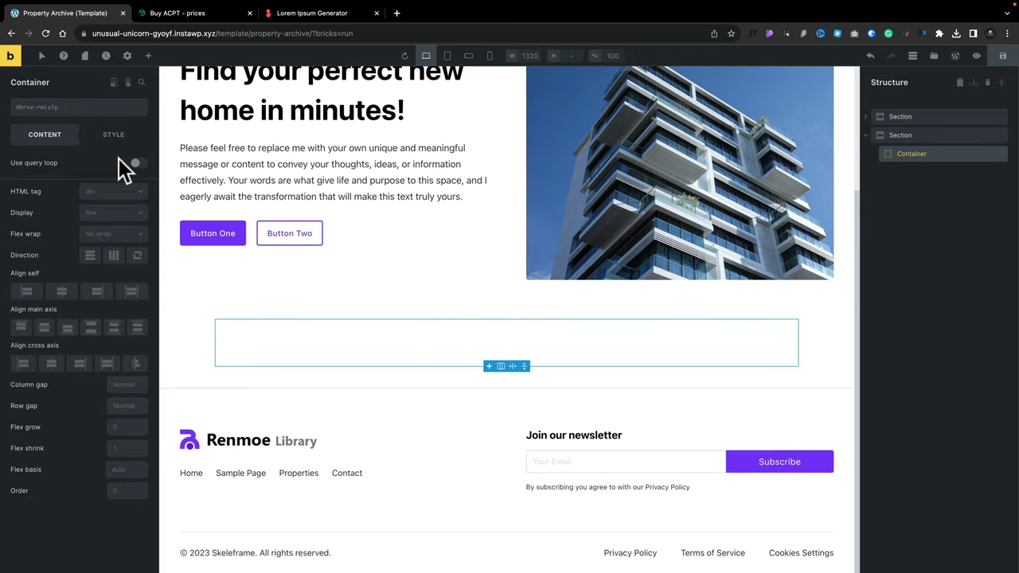
Add a Posts element to the new section's container and look over the listed properties
{"action": "left_click", "coordinate": [148, 56]}
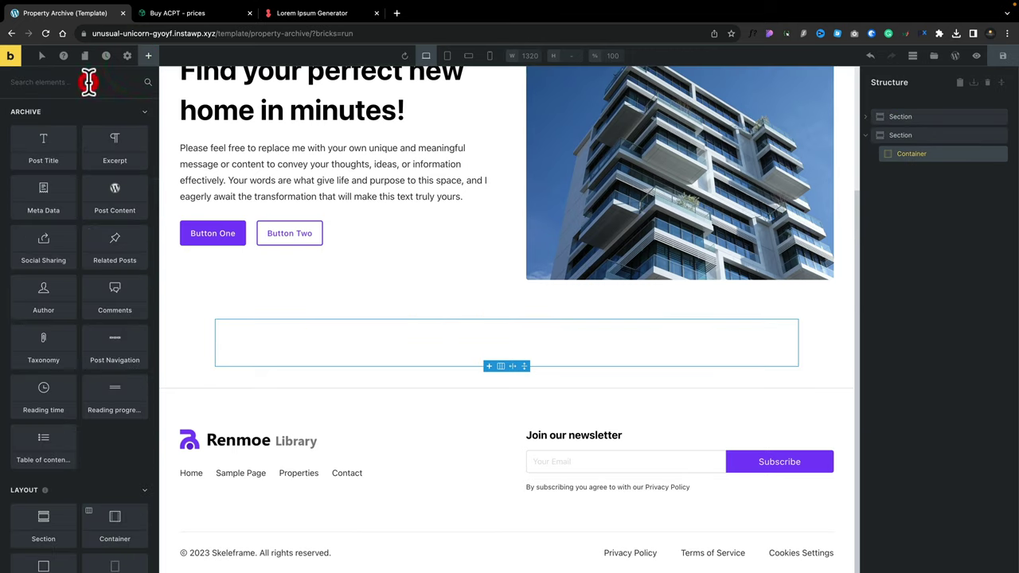
{"action": "left_click", "coordinate": [88, 82]}
{"action": "type", "text": "post"}
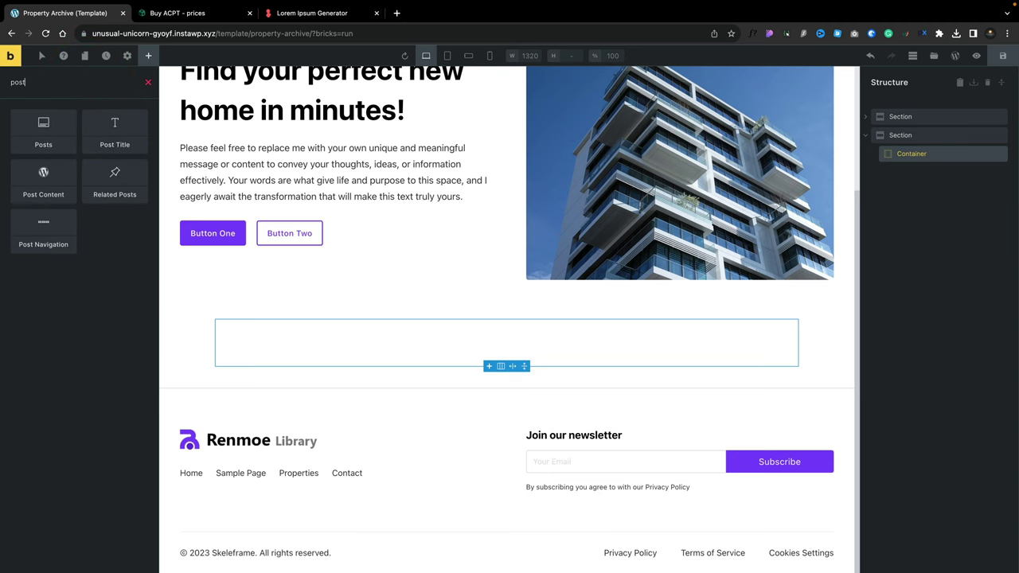
{"action": "left_click", "coordinate": [43, 132]}
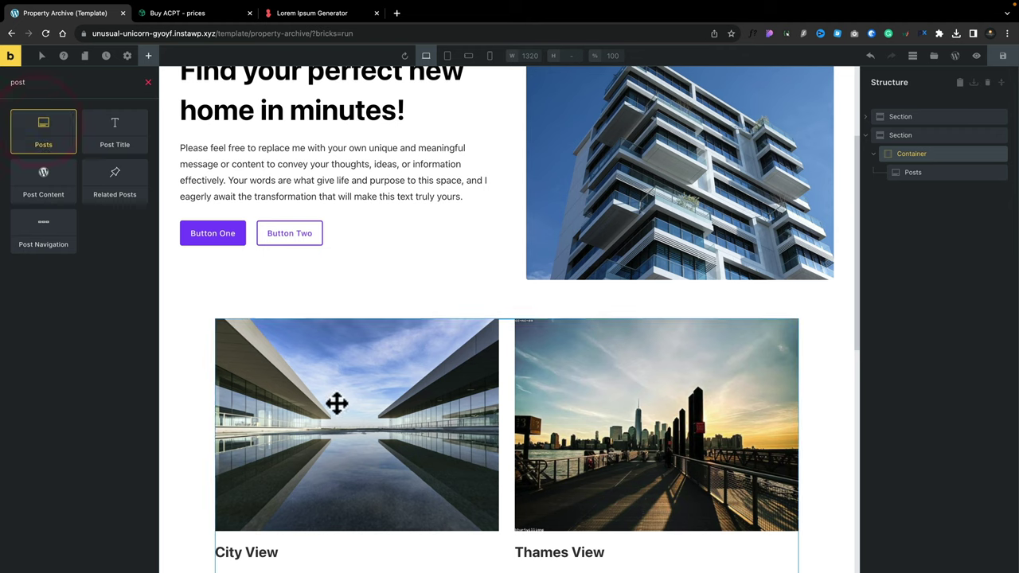
{"action": "scroll", "coordinate": [473, 472], "scroll_direction": "down", "scroll_amount": 5}
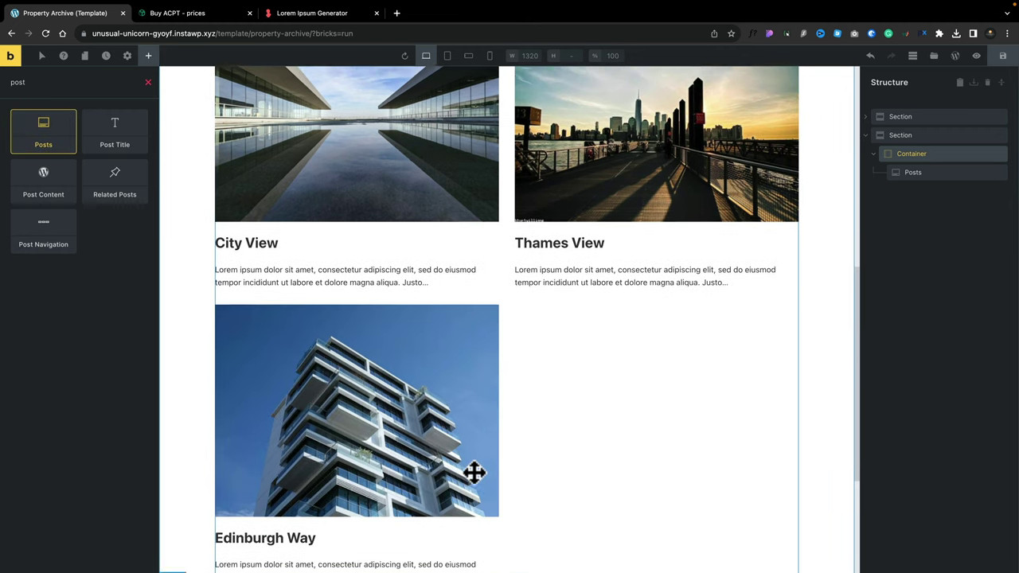
{"action": "scroll", "coordinate": [474, 473], "scroll_direction": "up", "scroll_amount": 4}
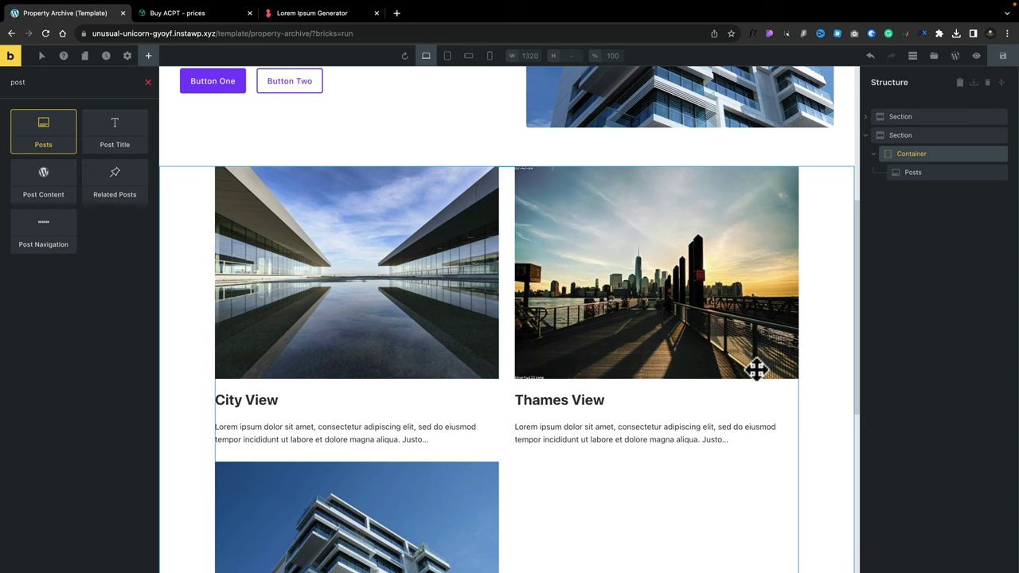
Set the top and bottom padding of the section holding the posts to 5rem
{"action": "left_click", "coordinate": [902, 136]}
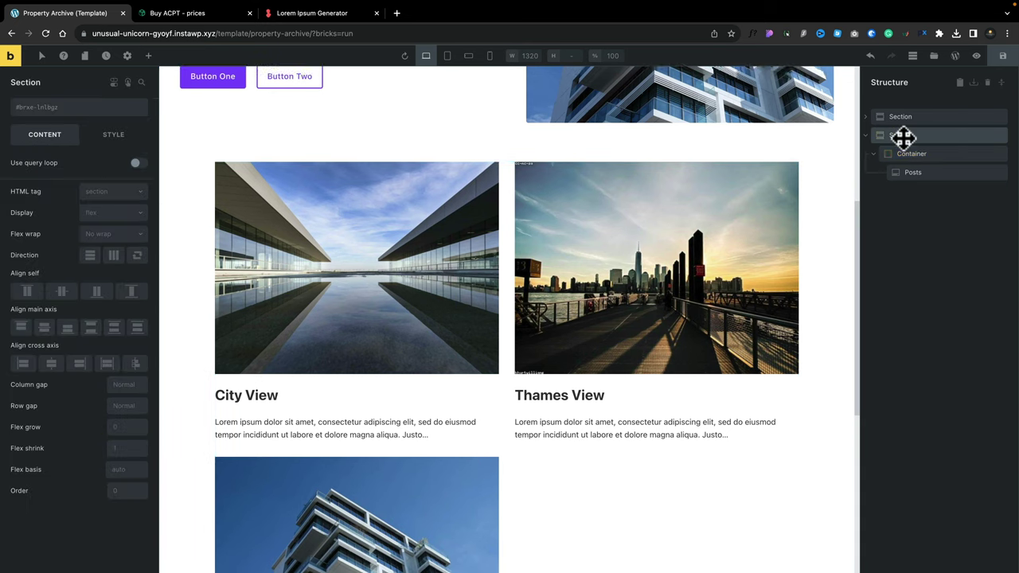
{"action": "left_click", "coordinate": [115, 136]}
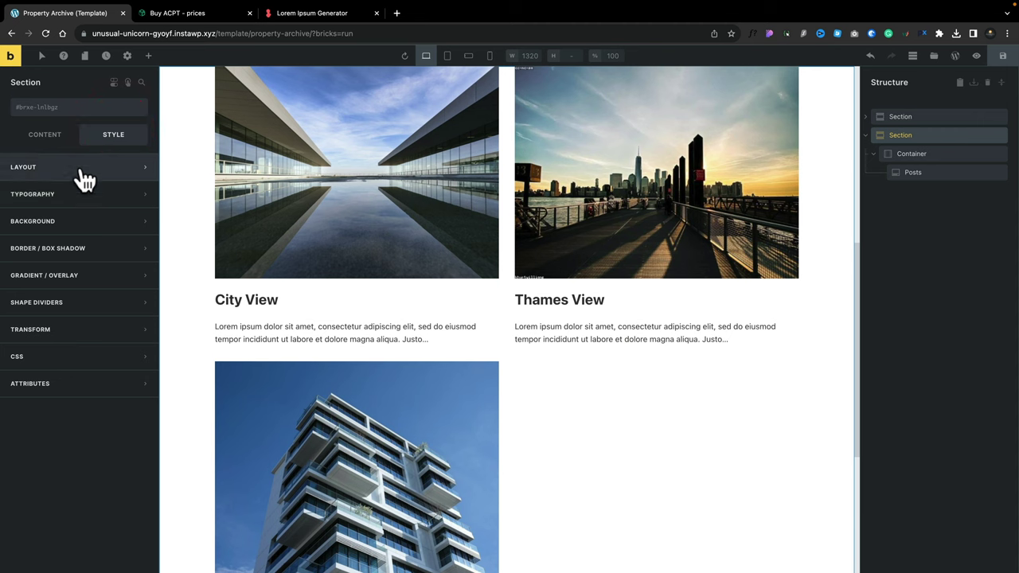
{"action": "left_click", "coordinate": [82, 170]}
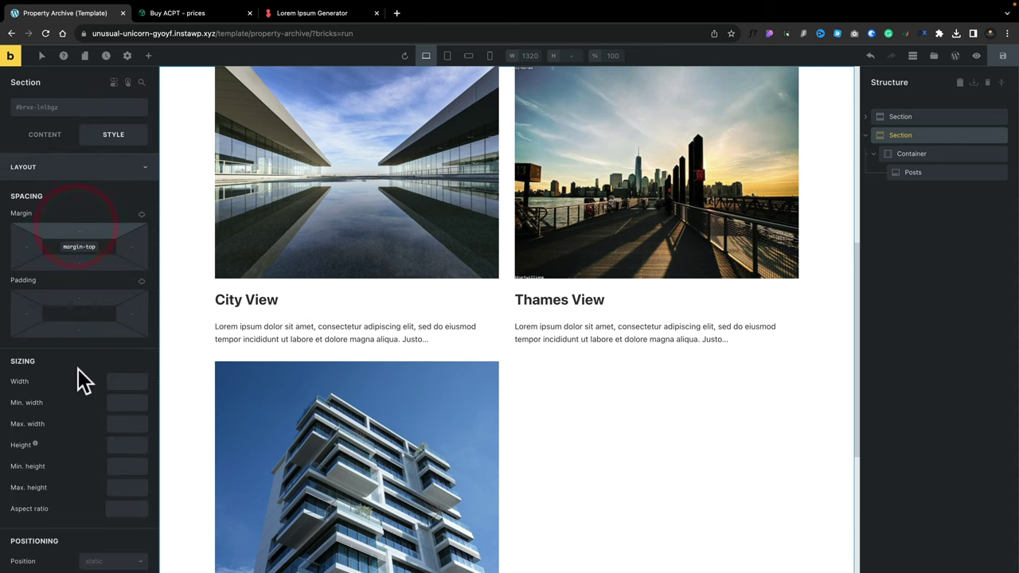
{"action": "left_click", "coordinate": [78, 297]}
{"action": "type", "text": "5rem"}
{"action": "scroll", "coordinate": [262, 363], "scroll_direction": "up", "scroll_amount": 5}
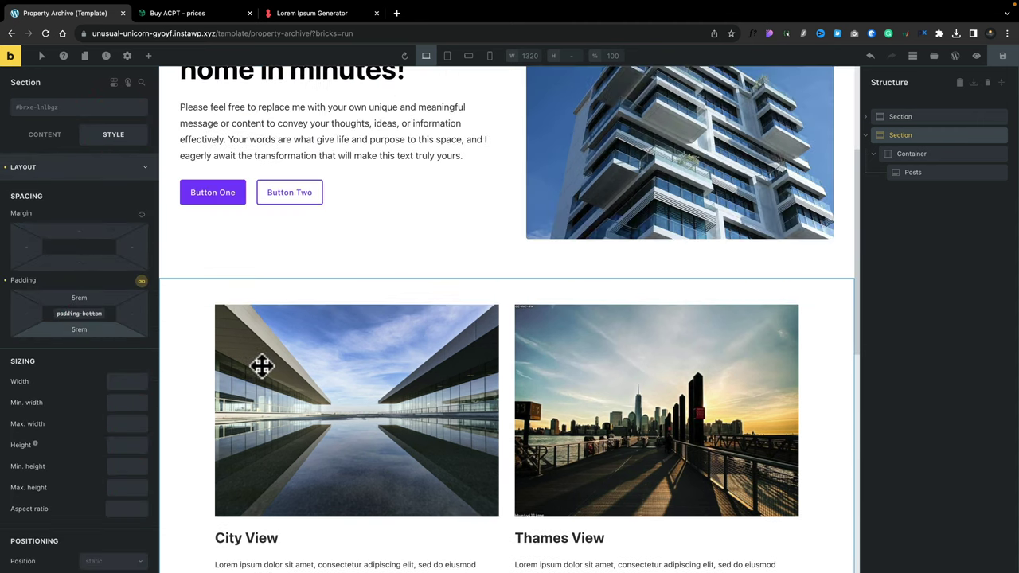
{"action": "scroll", "coordinate": [262, 364], "scroll_direction": "down", "scroll_amount": 3}
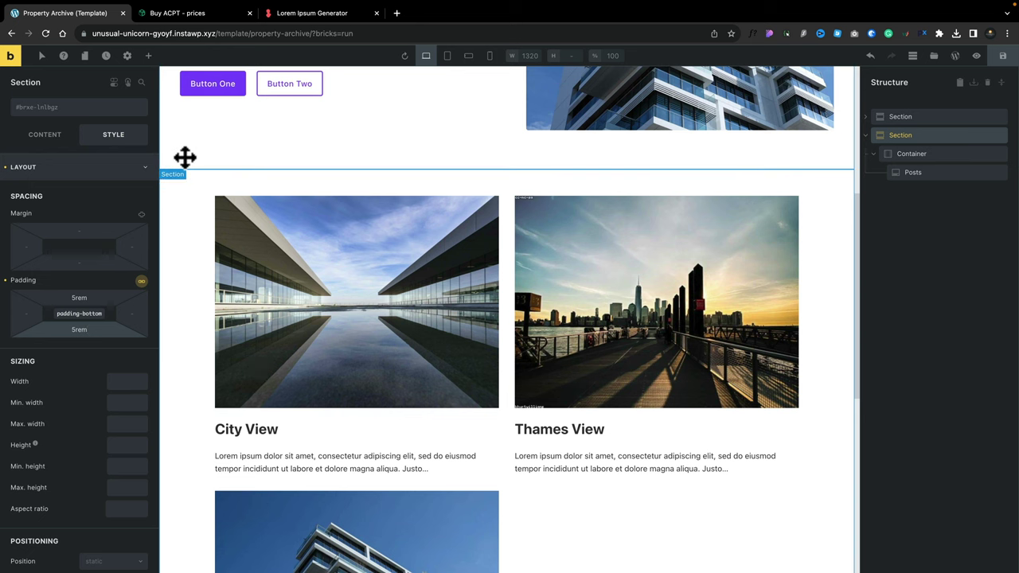
Give the posts section a very light grey background color
{"action": "left_click", "coordinate": [80, 167]}
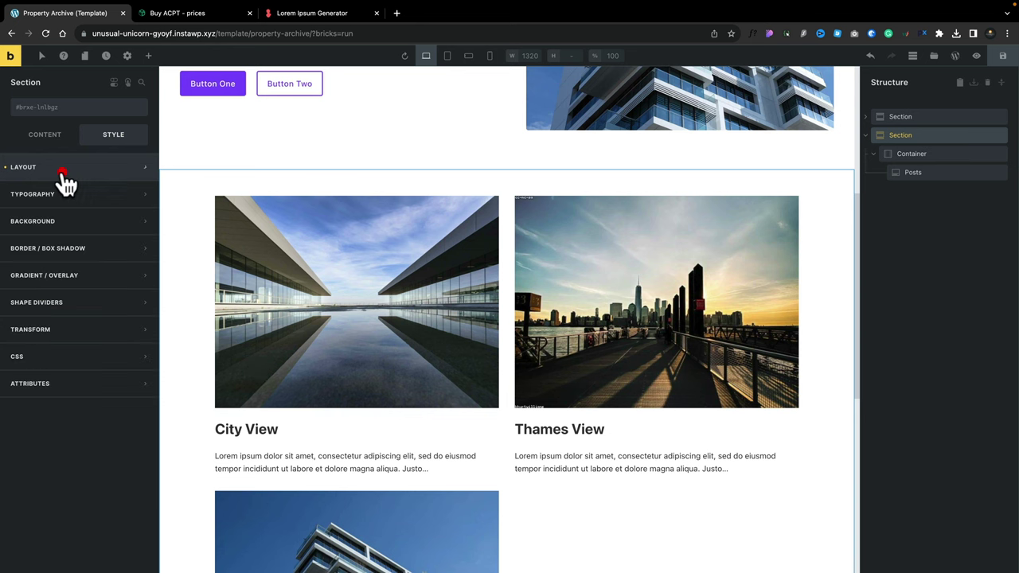
{"action": "left_click", "coordinate": [76, 228]}
{"action": "left_click", "coordinate": [82, 246]}
{"action": "left_click", "coordinate": [97, 222]}
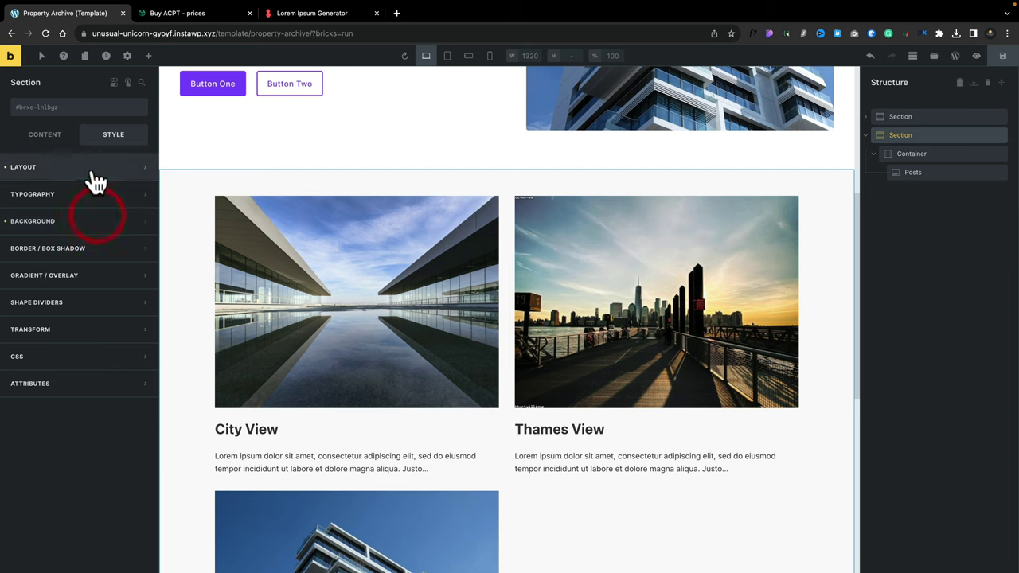
{"action": "left_click", "coordinate": [91, 167]}
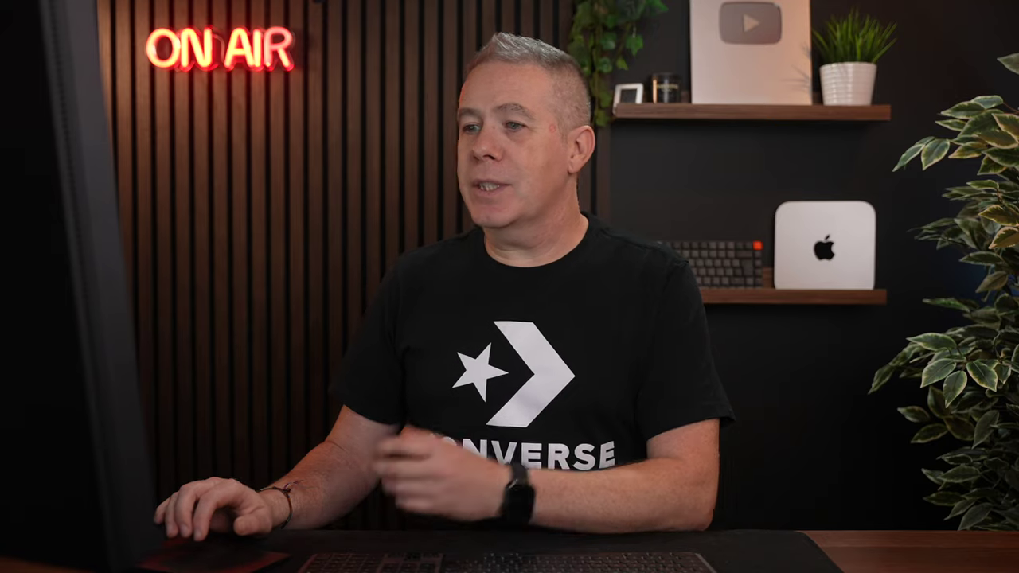
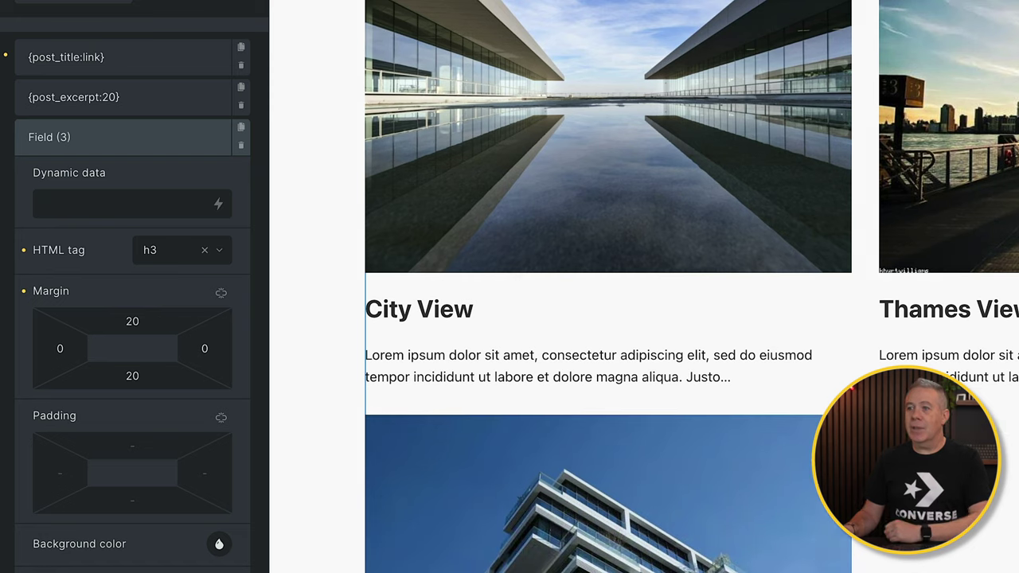
Set the third posts field's dynamic data to acpt_properties_property_details_price and prefix it with a £ sign
{"action": "left_click", "coordinate": [218, 204]}
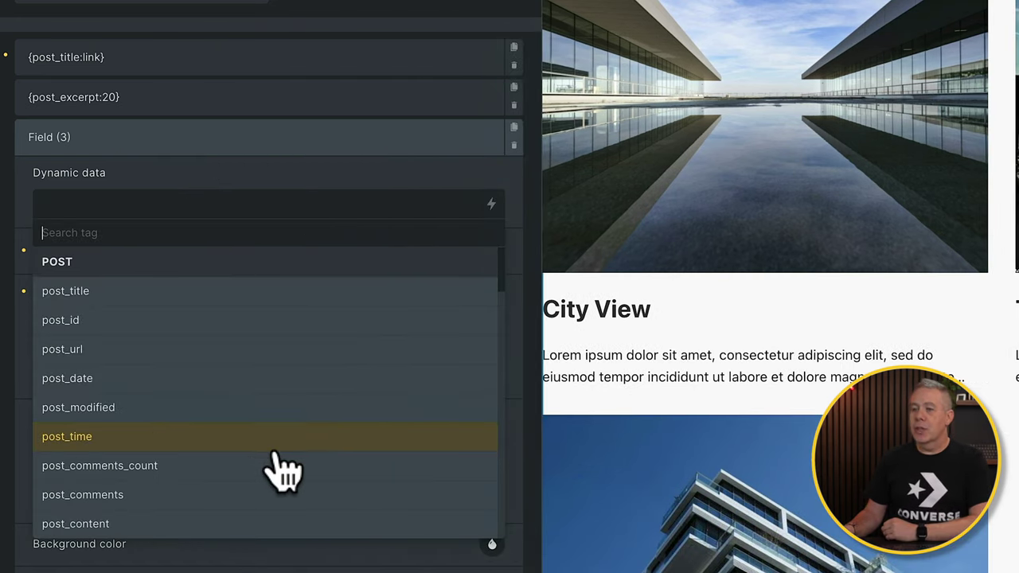
{"action": "scroll", "coordinate": [284, 470], "scroll_direction": "down", "scroll_amount": 15}
{"action": "scroll", "coordinate": [284, 470], "scroll_direction": "down", "scroll_amount": 8}
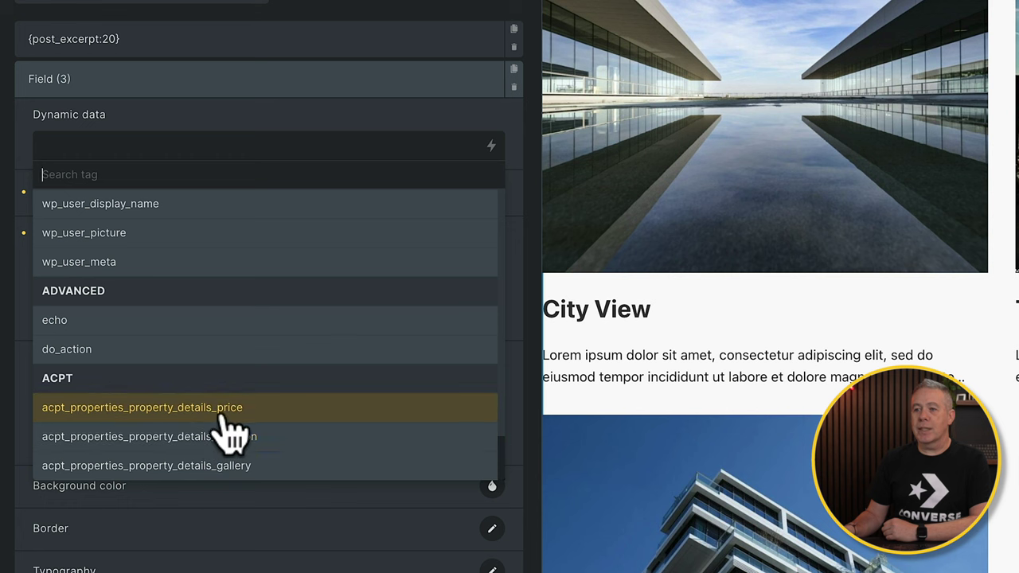
{"action": "left_click", "coordinate": [261, 412]}
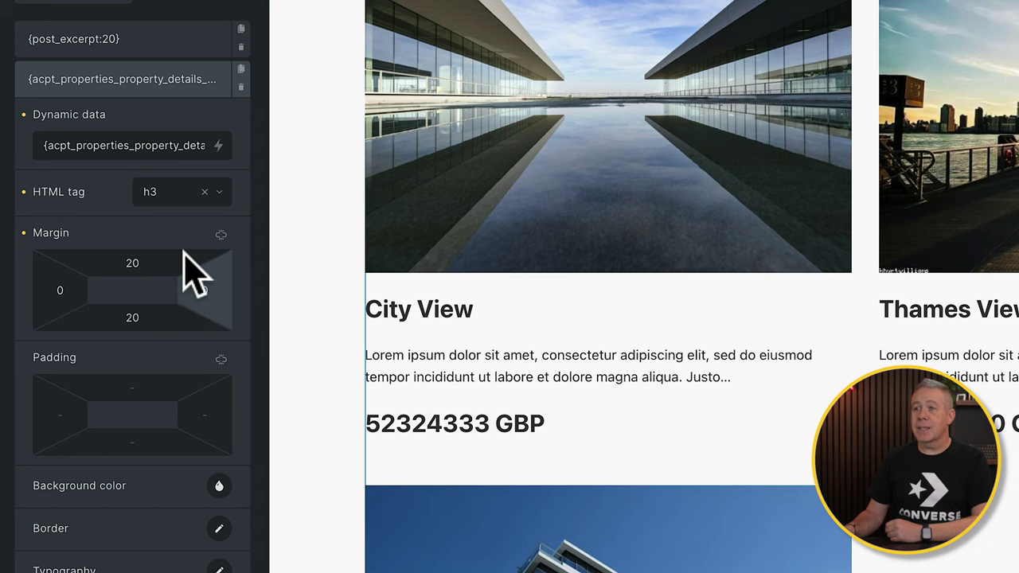
{"action": "left_click", "coordinate": [44, 145]}
{"action": "type", "text": "£"}
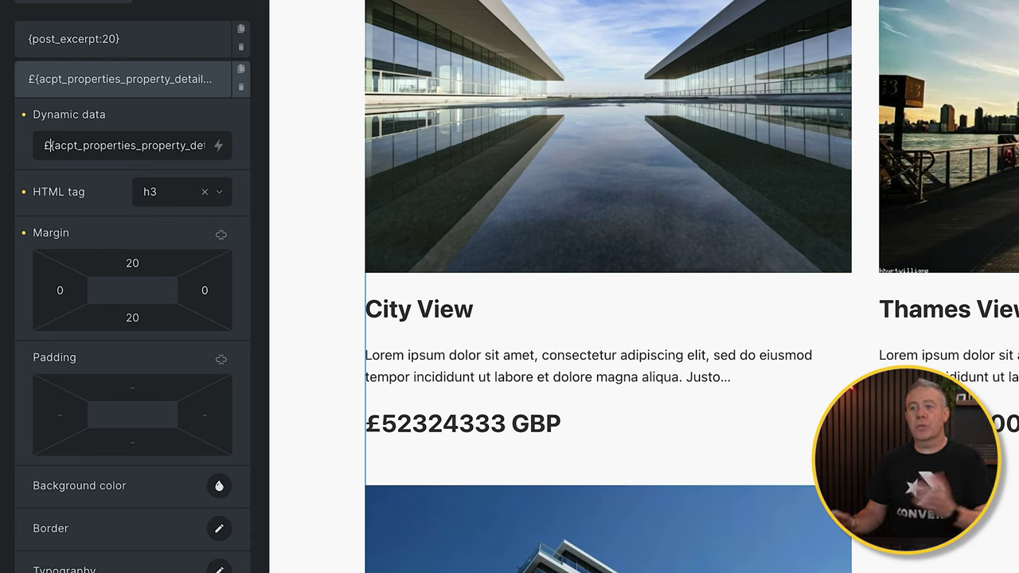
Change the price field's HTML tag to div and set its font size to 1.8rem
{"action": "left_click", "coordinate": [221, 194]}
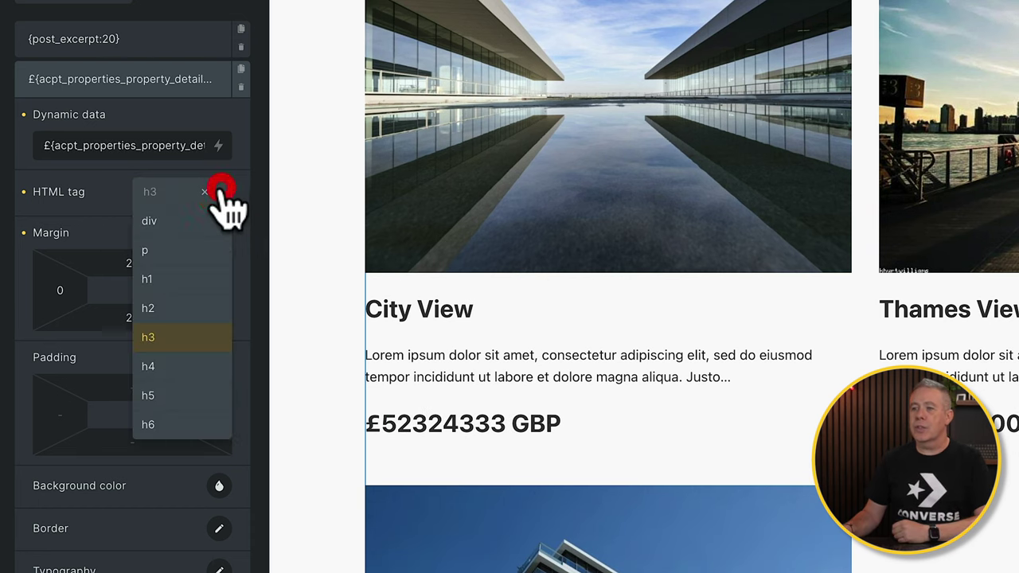
{"action": "left_click", "coordinate": [189, 231]}
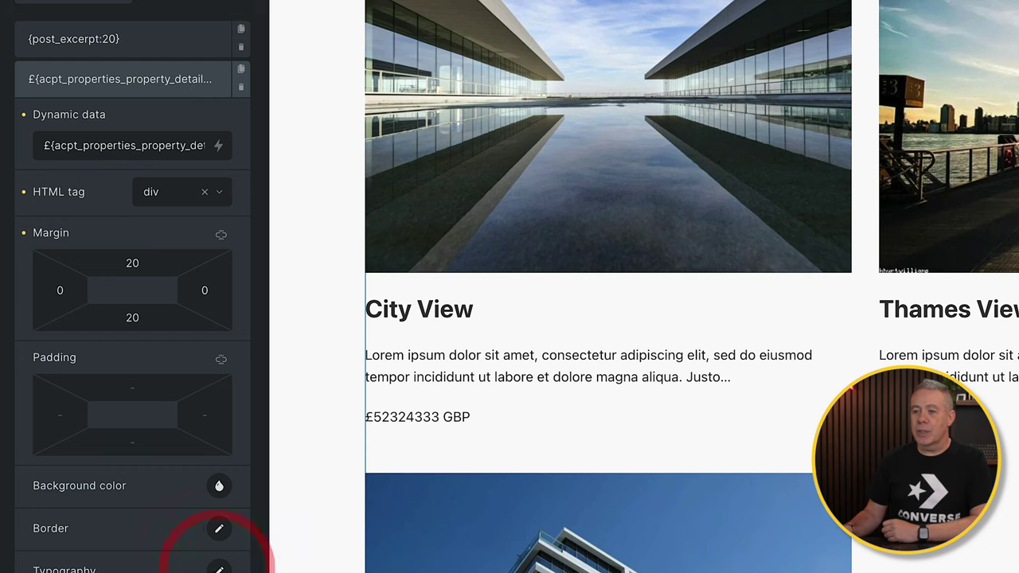
{"action": "left_click", "coordinate": [219, 566]}
{"action": "scroll", "coordinate": [183, 509], "scroll_direction": "down", "scroll_amount": 2}
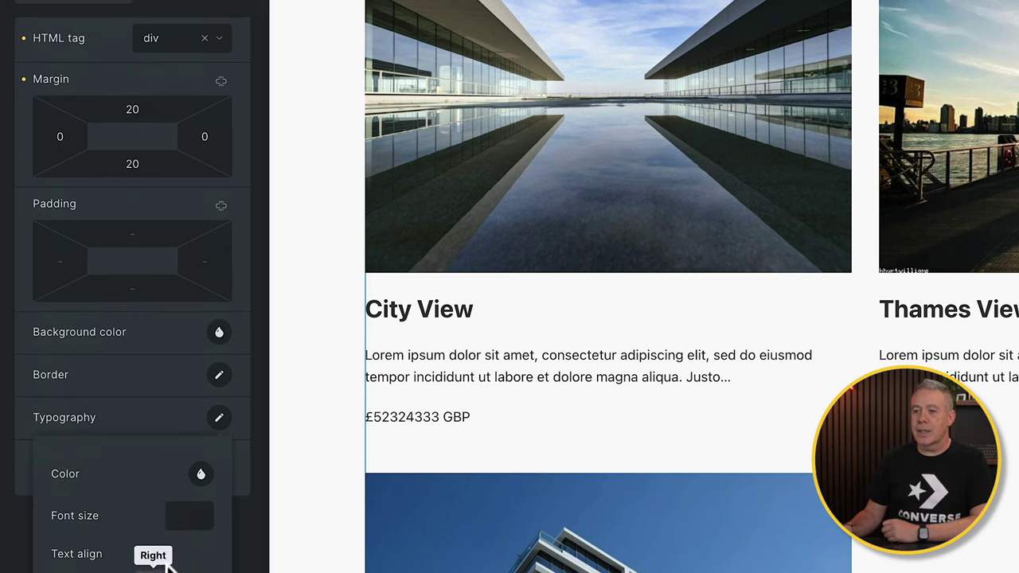
{"action": "left_click", "coordinate": [182, 514]}
{"action": "type", "text": "1."}
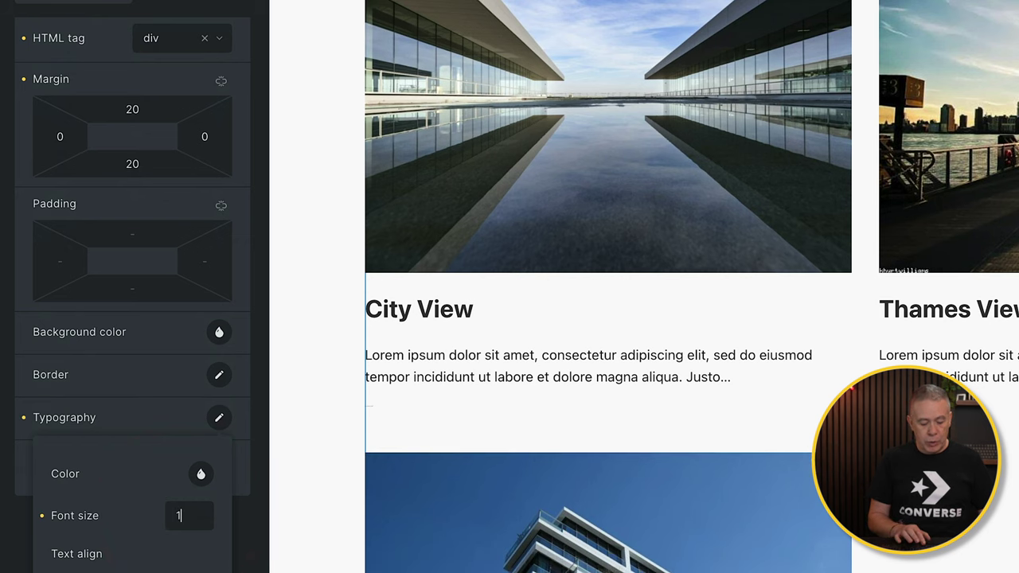
{"action": "type", "text": "8rem"}
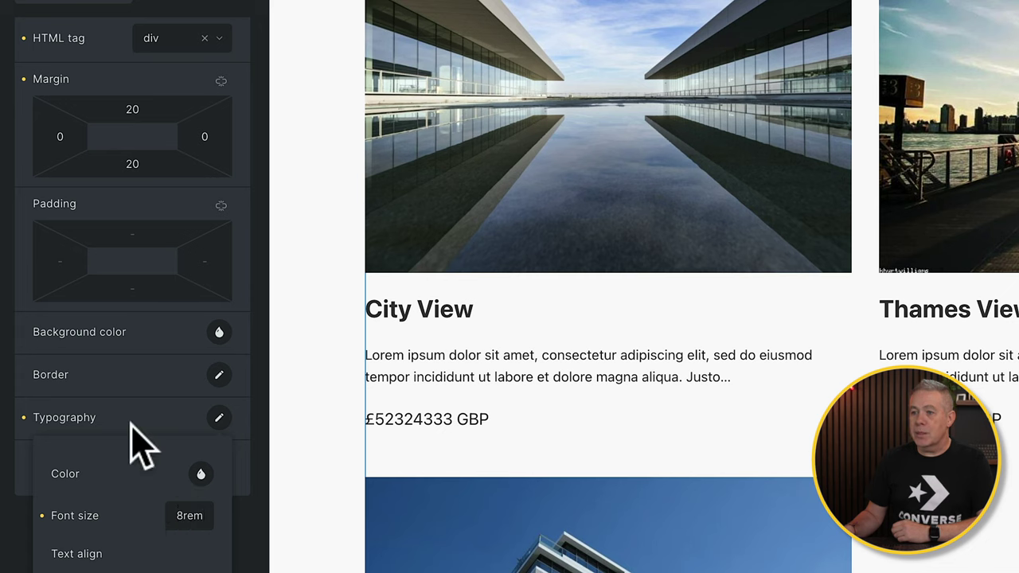
Set the price field's font weight to 600 and close the field's settings
{"action": "scroll", "coordinate": [175, 549], "scroll_direction": "down", "scroll_amount": 2}
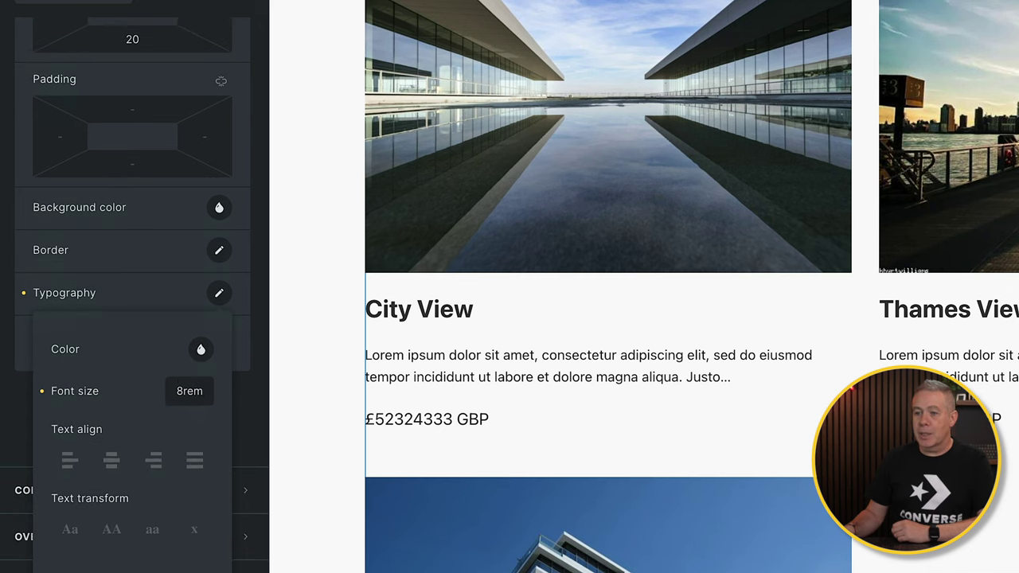
{"action": "scroll", "coordinate": [136, 557], "scroll_direction": "down", "scroll_amount": 1}
{"action": "left_click", "coordinate": [134, 544]}
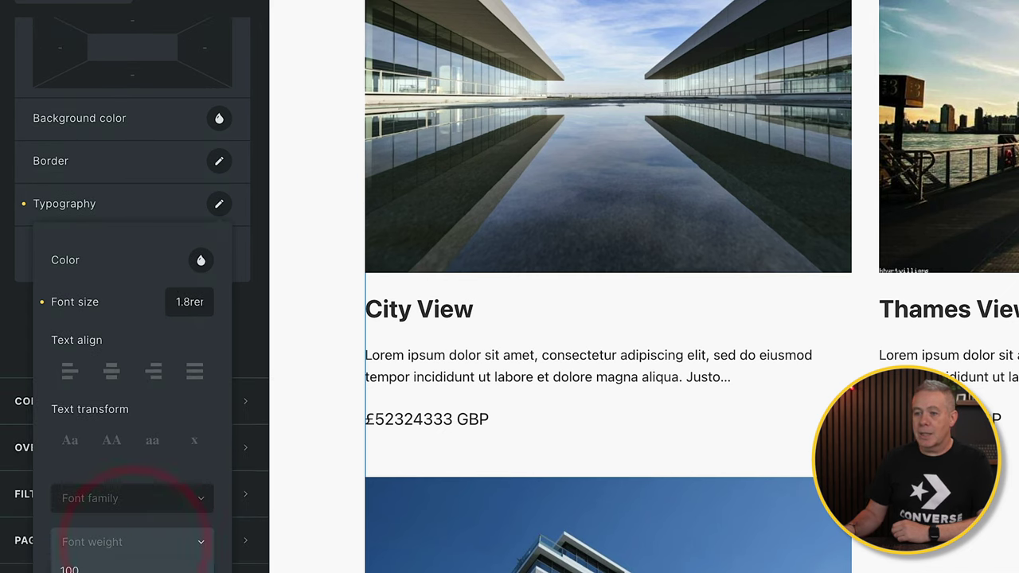
{"action": "type", "text": "600"}
{"action": "key", "text": "Return"}
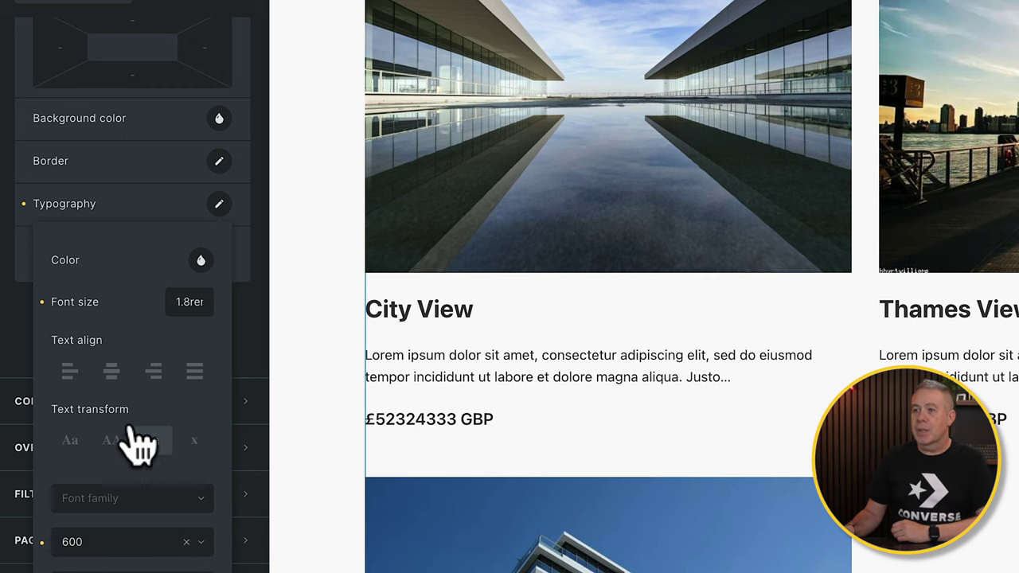
{"action": "left_click", "coordinate": [179, 210]}
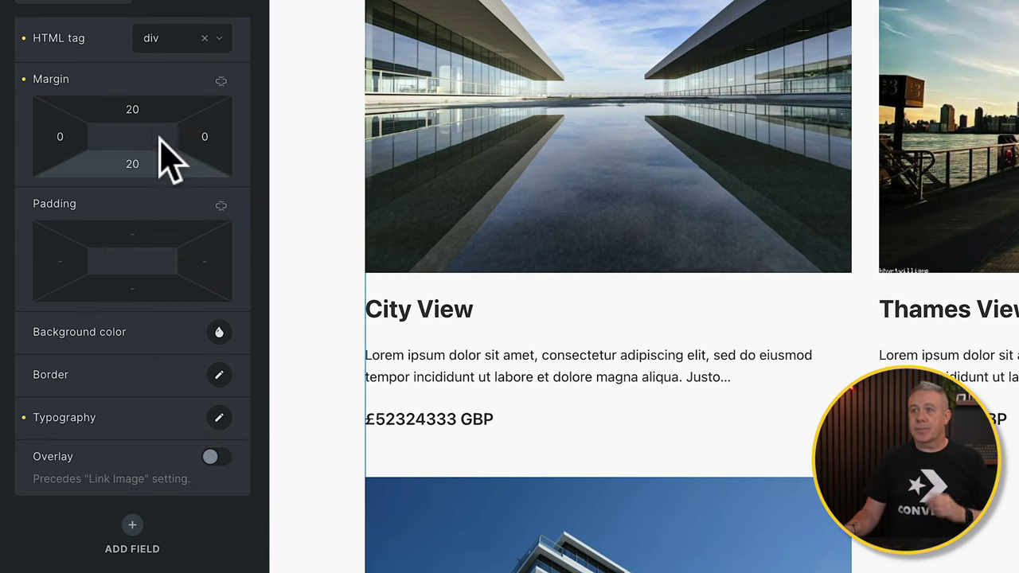
{"action": "scroll", "coordinate": [156, 133], "scroll_direction": "up", "scroll_amount": 3}
{"action": "left_click", "coordinate": [141, 217]}
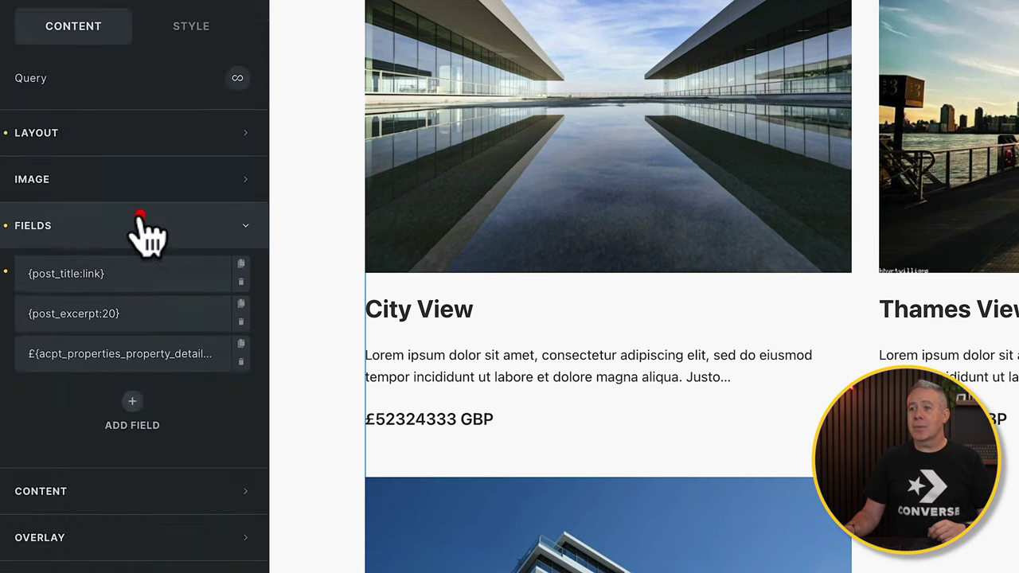